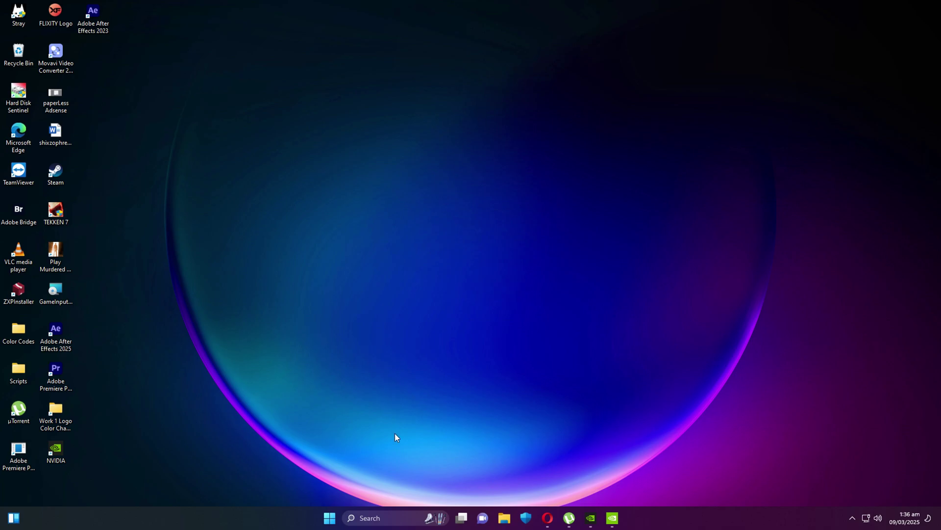
Search Windows for 'nvidia' to list the NVIDIA App and NVIDIA Control Panel
click(390, 518)
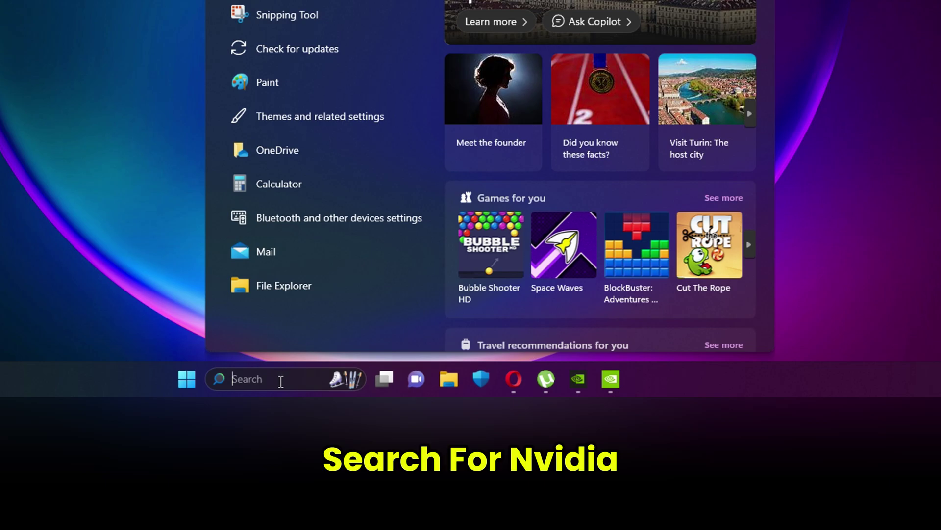
text(nvidia)
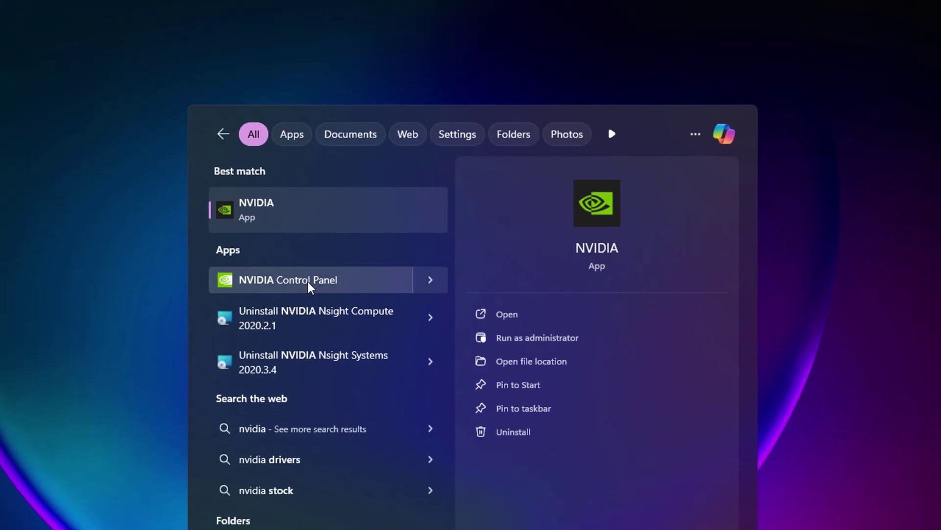
Open the NVIDIA App's Drivers page and view the Studio Driver's release notes
click(273, 188)
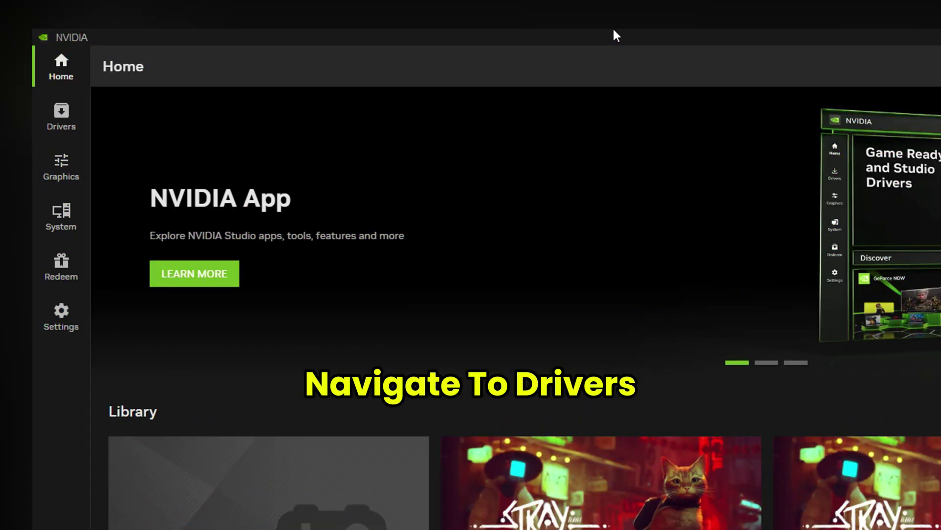
click(68, 126)
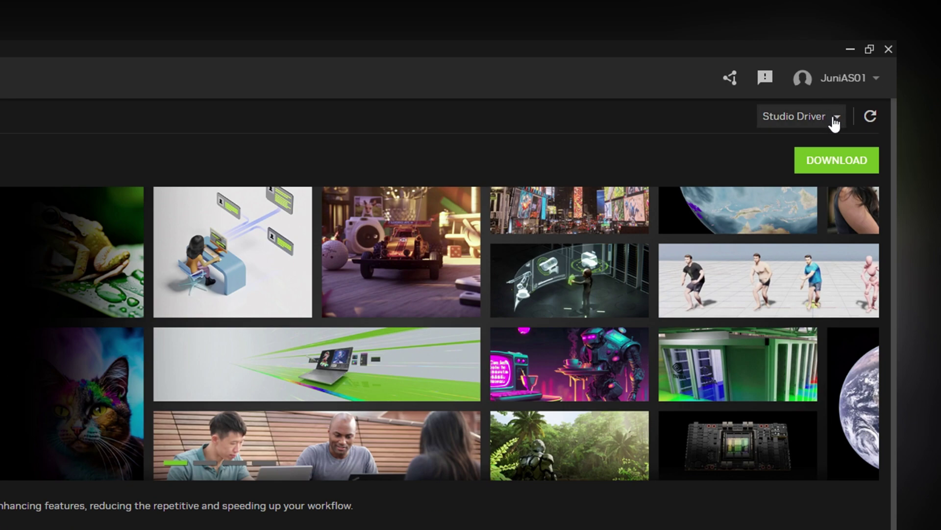
click(833, 117)
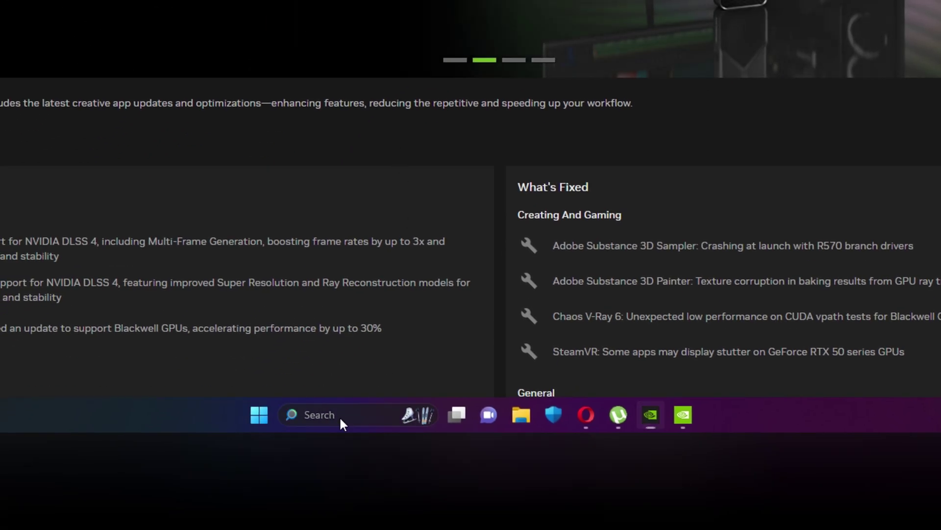
Launch NVIDIA Control Panel from Windows Search, landing on Manage 3D Settings
click(339, 416)
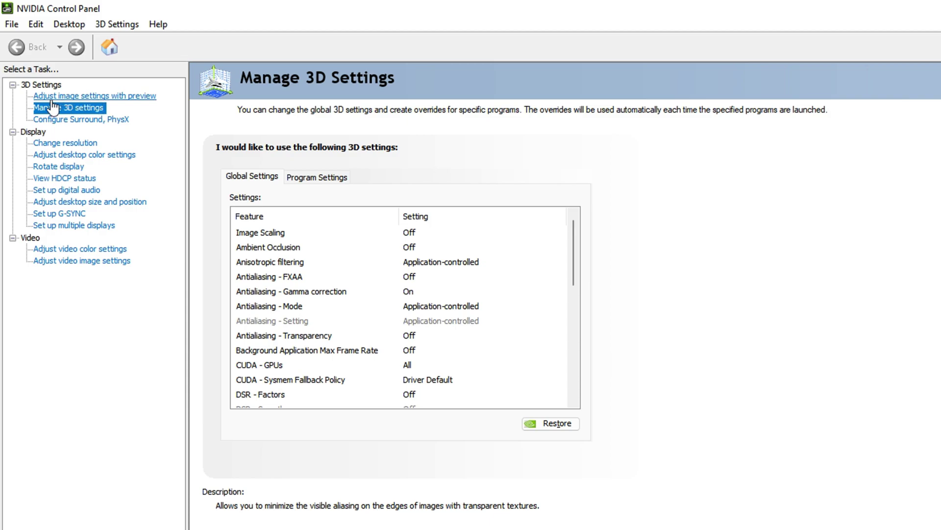
click(123, 97)
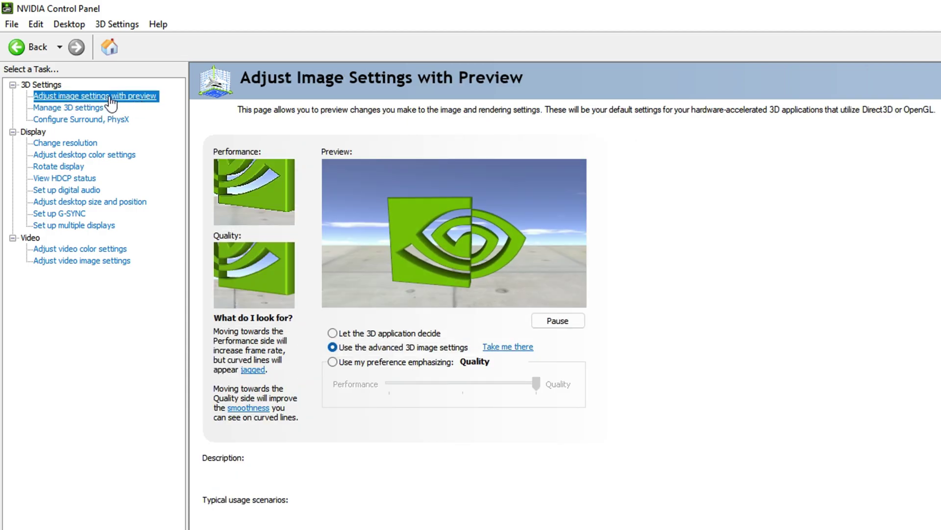
mouse_move(361, 351)
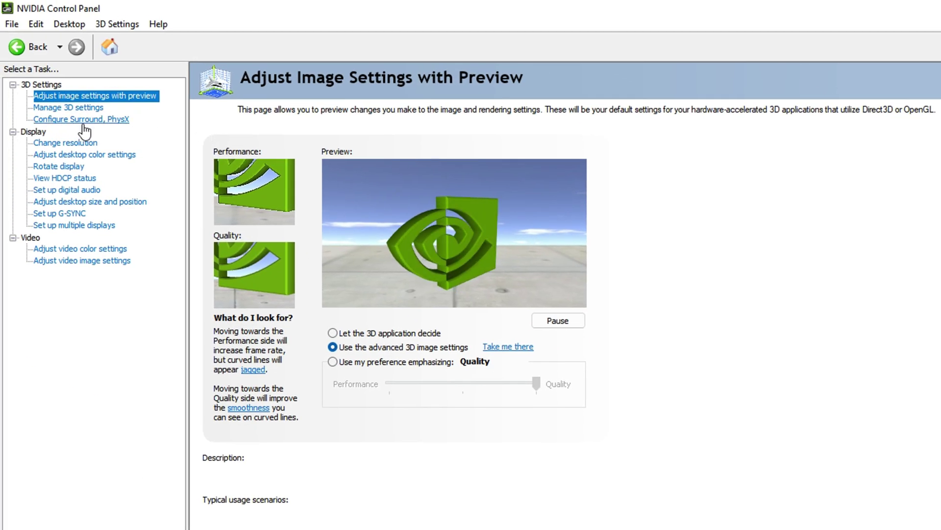
click(71, 120)
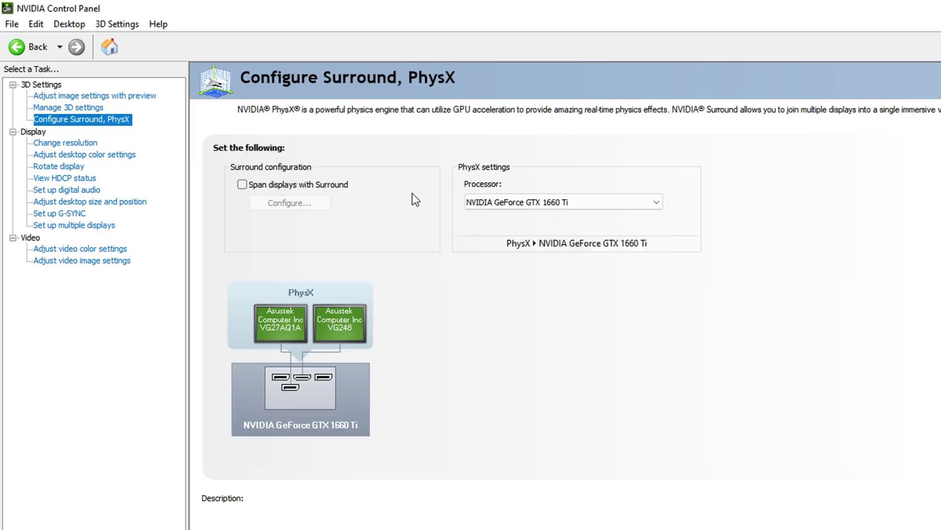
click(516, 204)
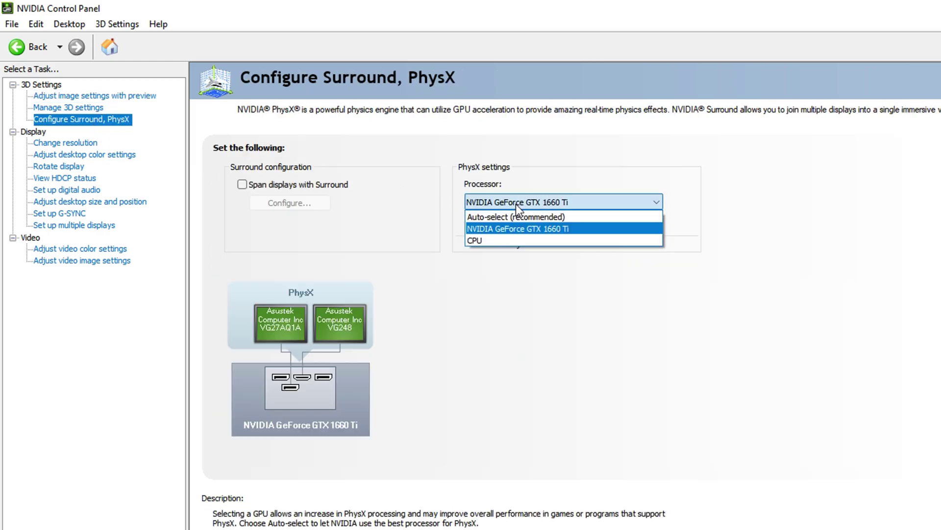
click(525, 228)
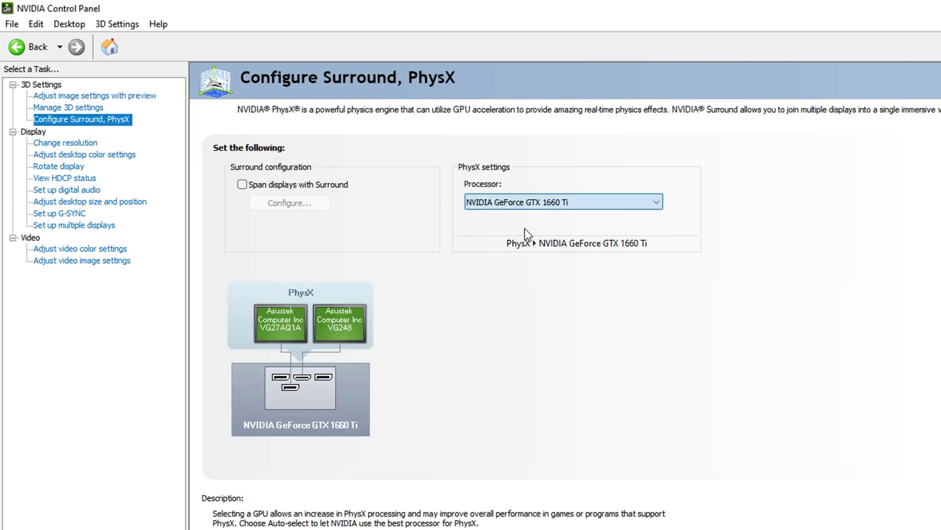
click(80, 109)
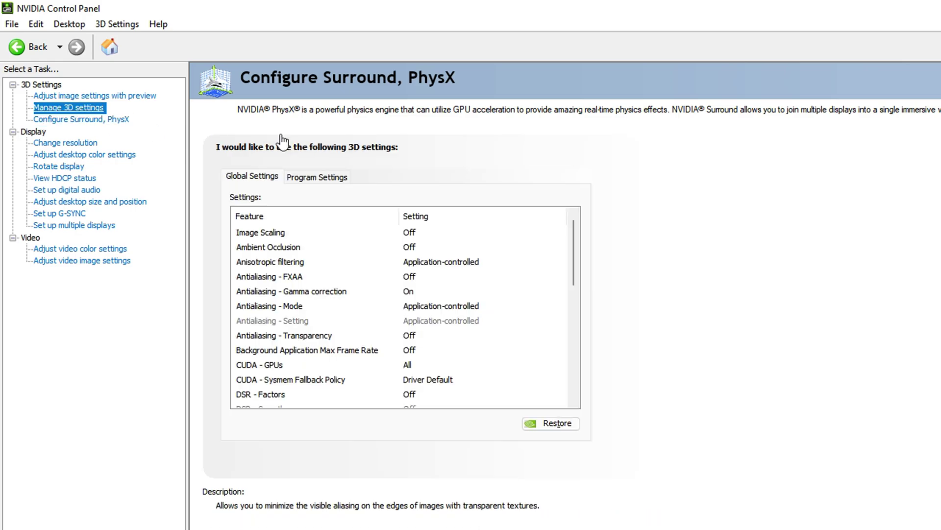
Switch to Program Settings with Adobe Premiere Pro.exe selected and bring up the Add program list
click(326, 182)
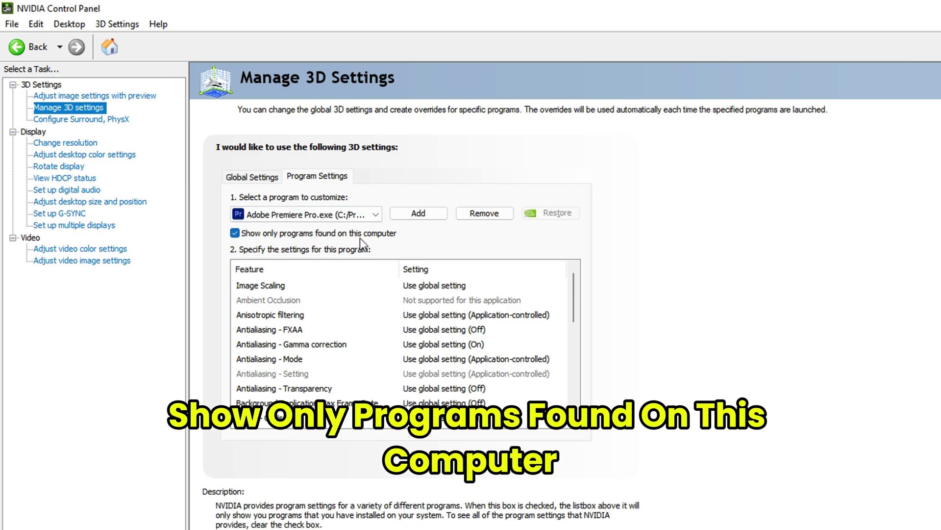
click(276, 214)
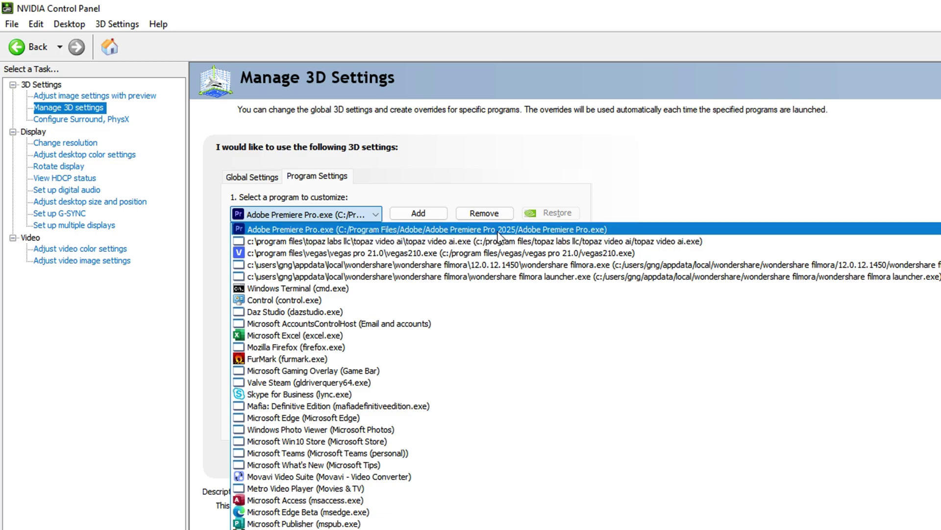
click(610, 231)
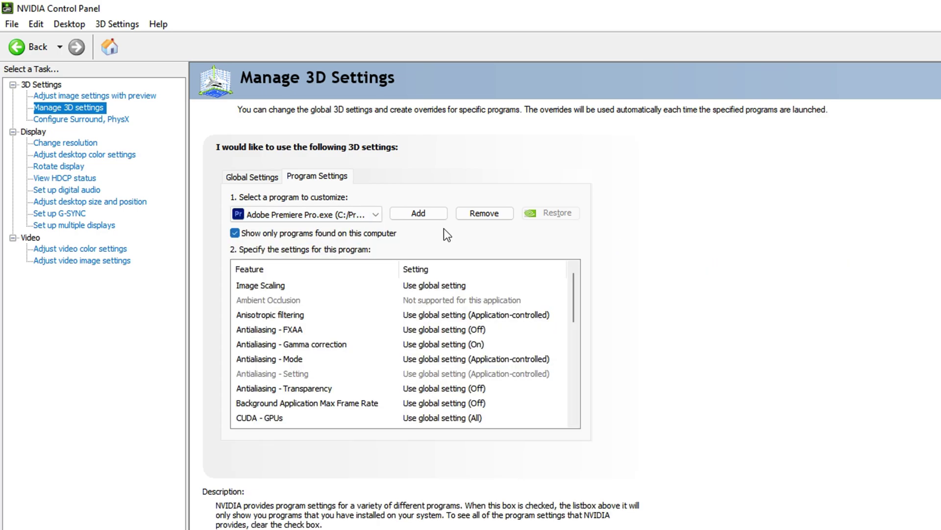
click(431, 211)
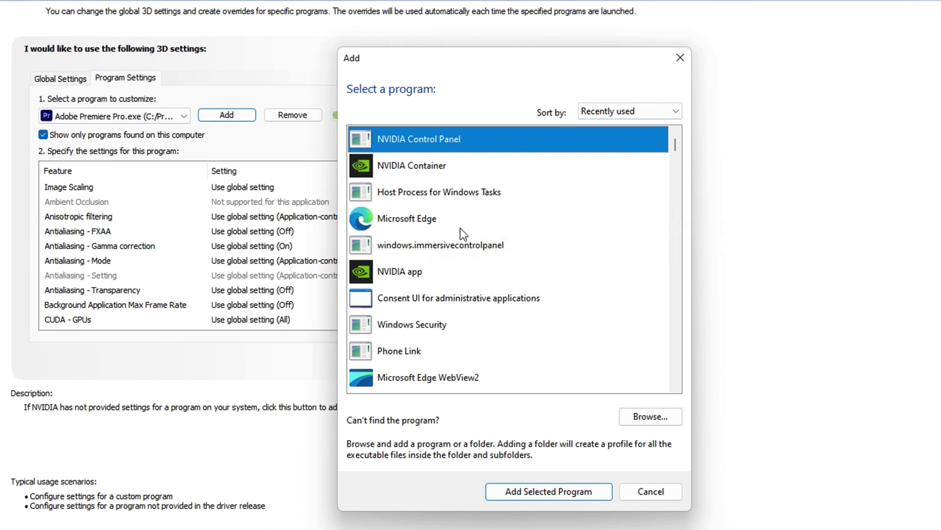
Browse for the program file and navigate into C:\Program Files
scroll(460, 243, down, 5)
click(431, 355)
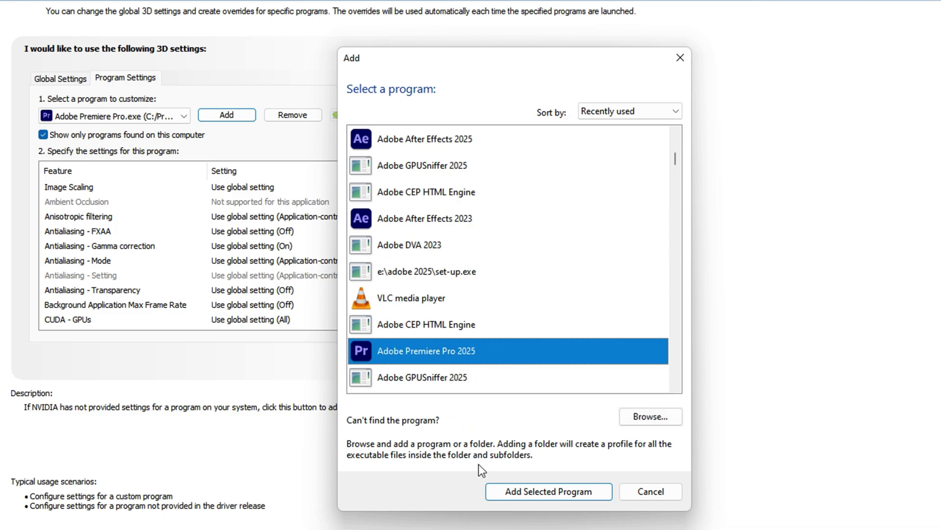
click(651, 416)
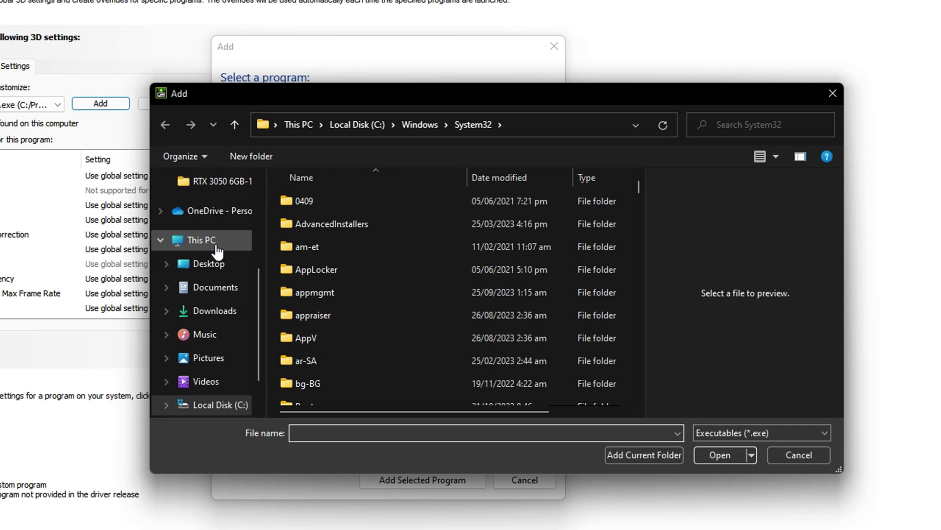
click(216, 245)
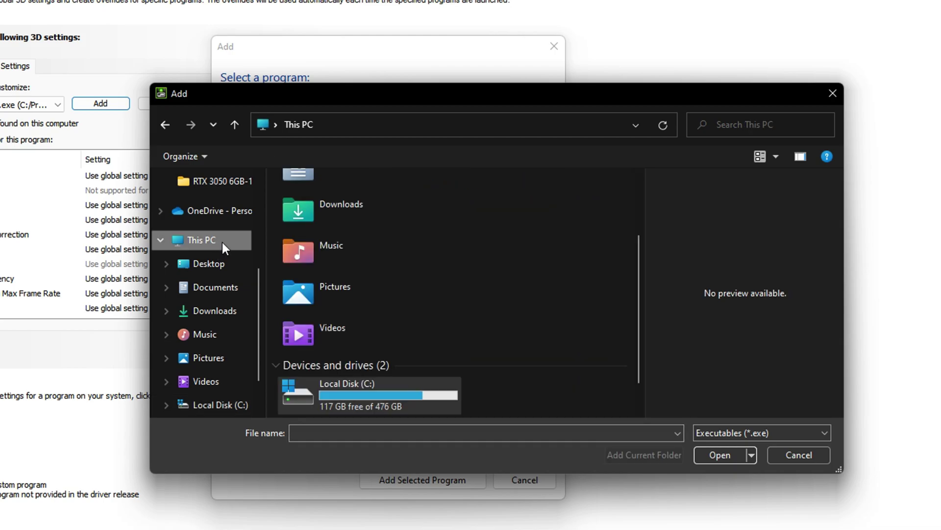
scroll(441, 260, down, 2)
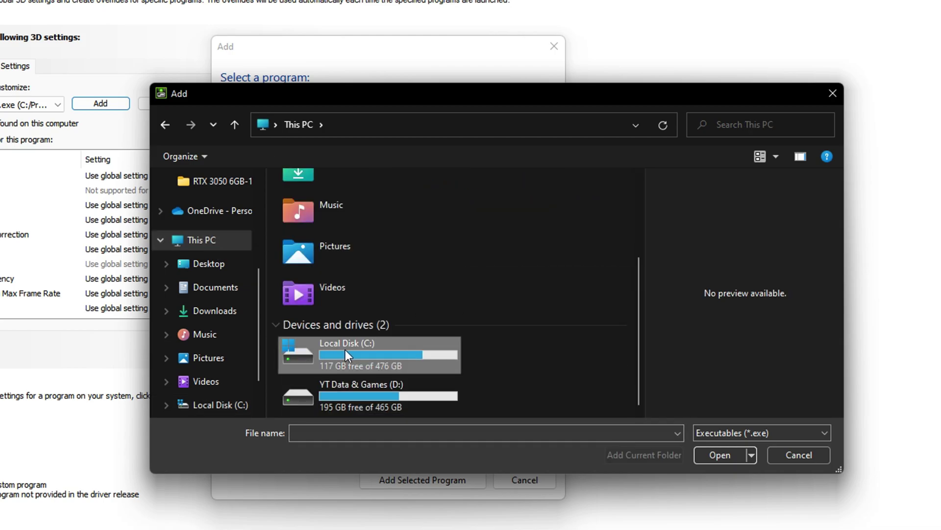
double_click(365, 348)
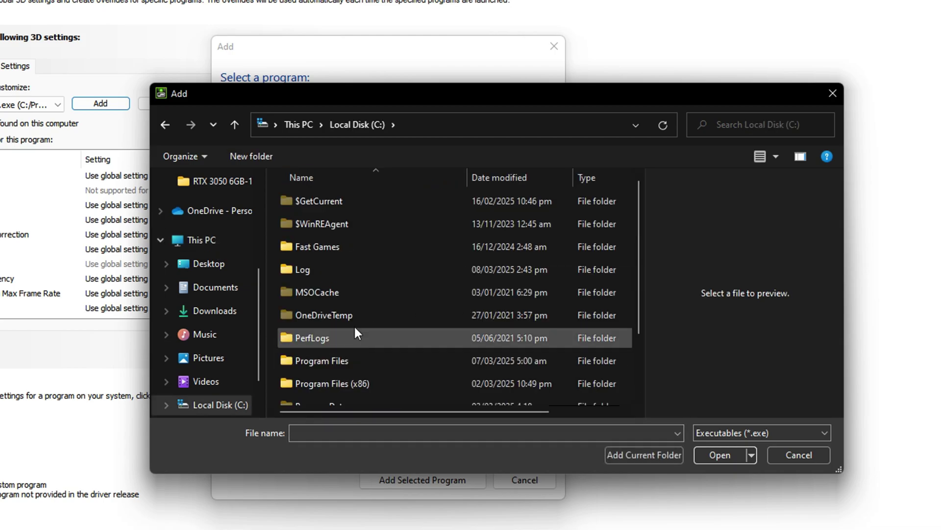
double_click(364, 358)
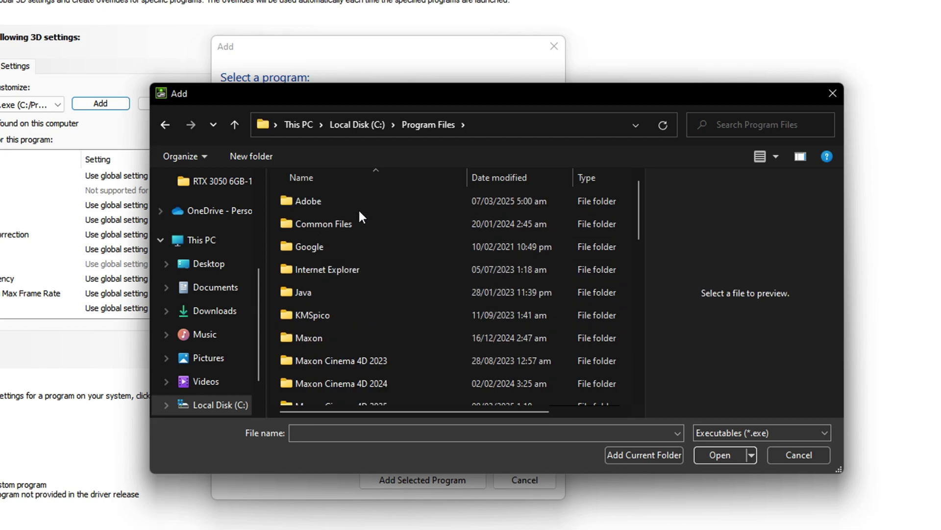
Add Adobe Premiere Pro from the Adobe\Adobe Premiere Pro 2025 folder
double_click(359, 205)
scroll(378, 235, down, 1)
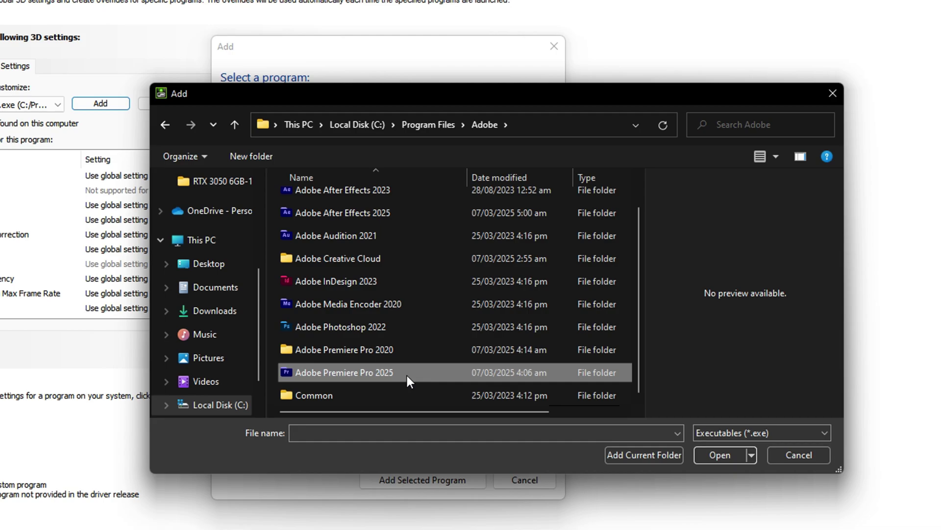
double_click(387, 371)
scroll(378, 294, down, 3)
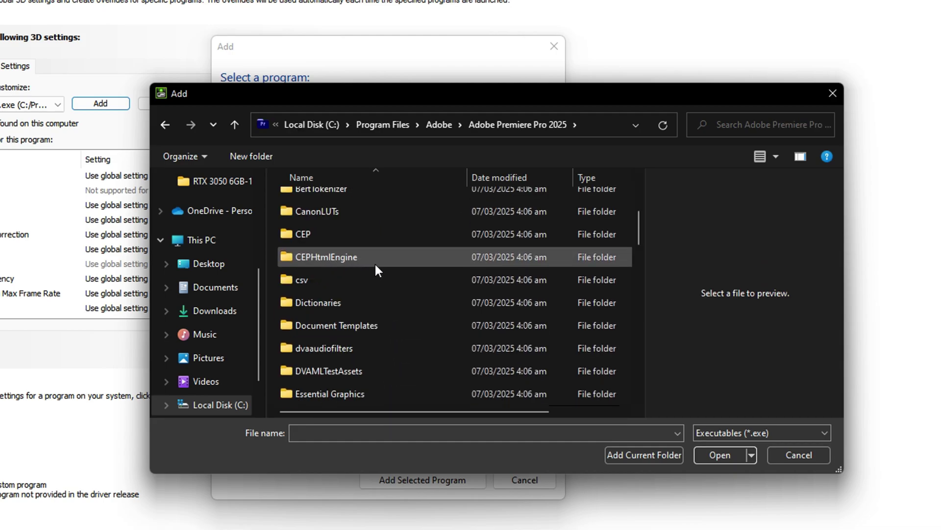
scroll(374, 261, down, 15)
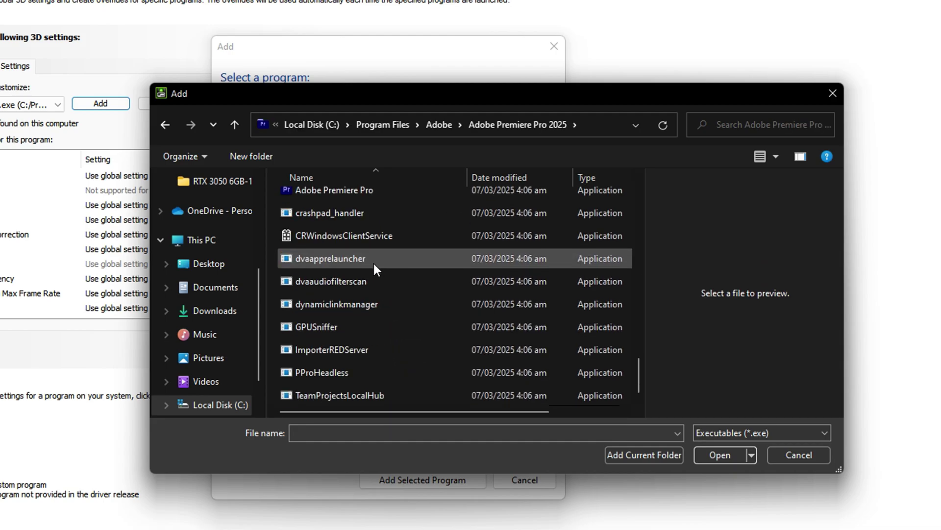
scroll(363, 259, up, 2)
click(368, 245)
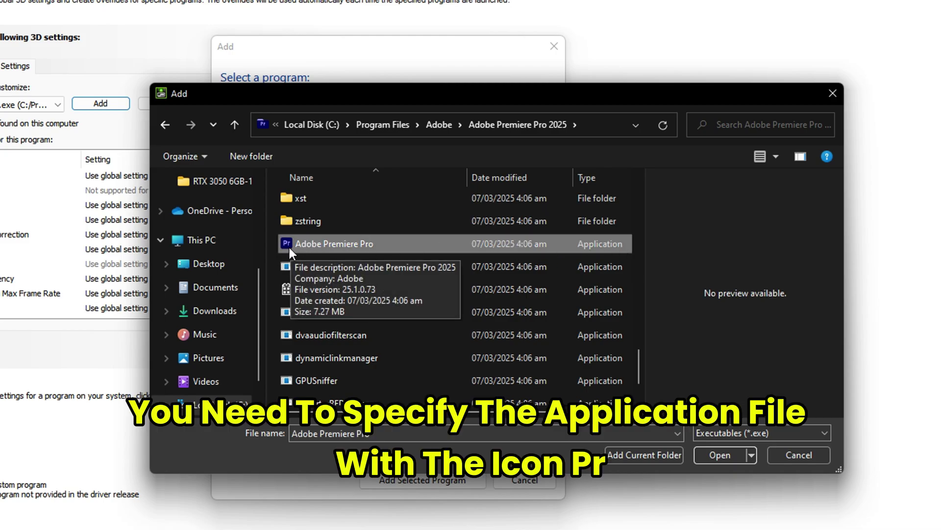
click(725, 455)
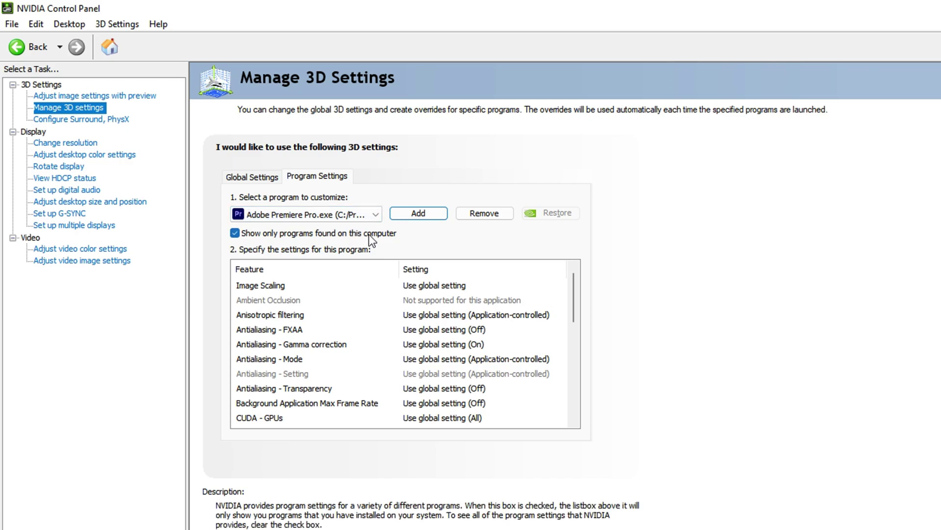
Turn Image Scaling on for Premiere Pro with sharpening lowered to 18%
click(438, 289)
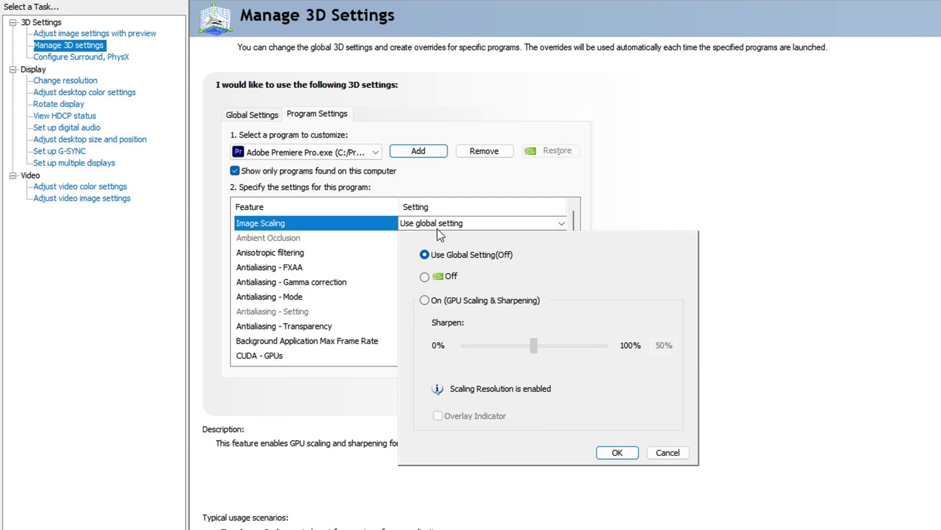
click(434, 305)
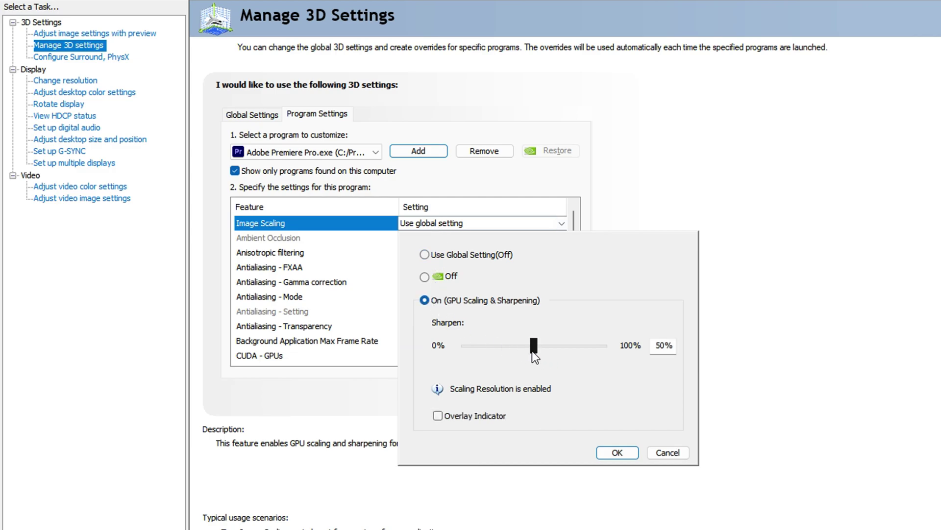
drag(531, 351, 487, 352)
click(614, 452)
Set anisotropic filtering to 4x and turn FXAA on
click(372, 253)
click(418, 252)
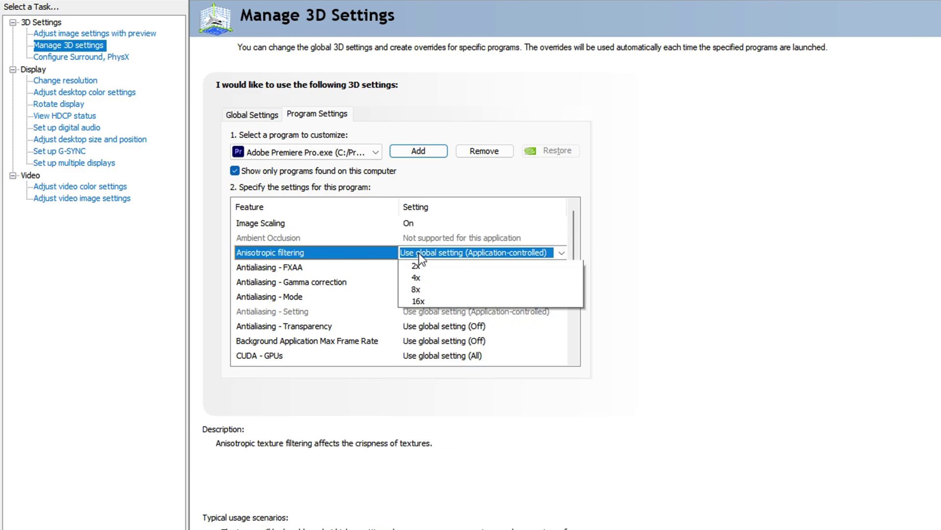
click(447, 319)
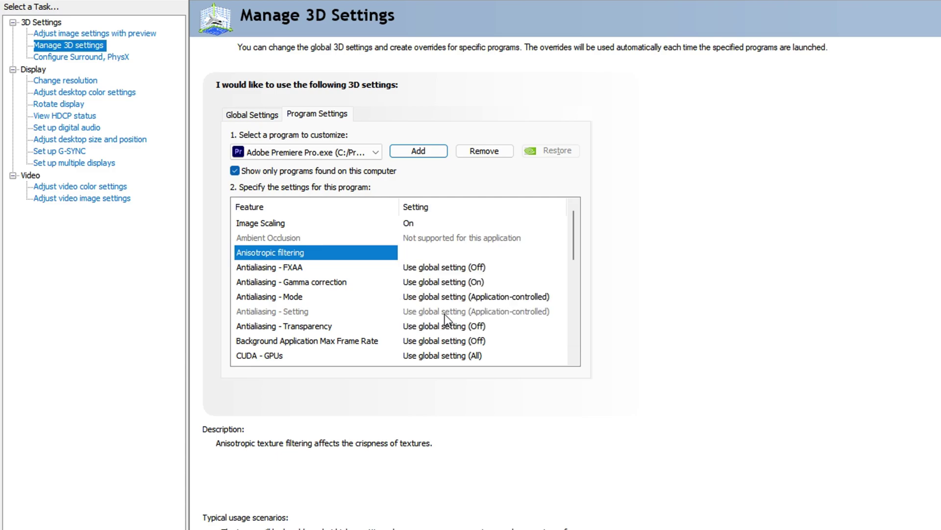
click(328, 270)
click(436, 270)
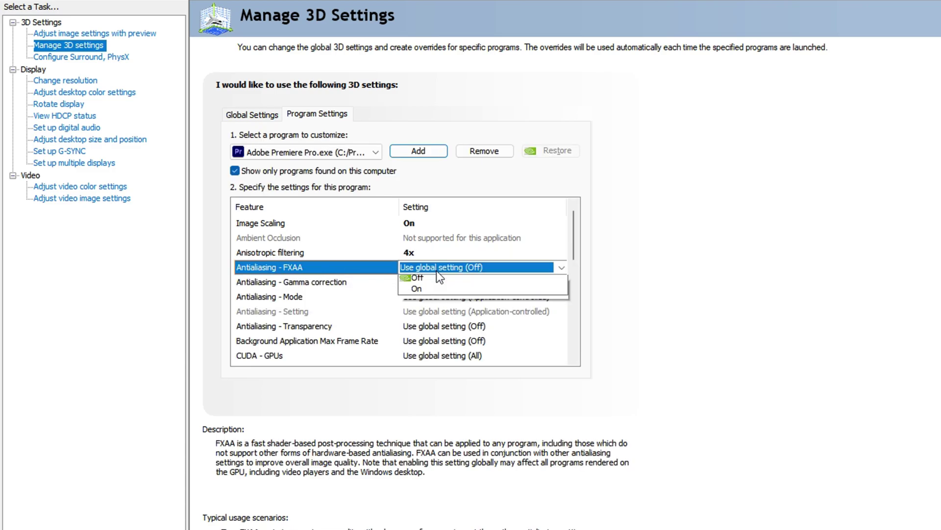
click(439, 302)
Set CUDA GPUs to use the GTX 1660 Ti
click(325, 281)
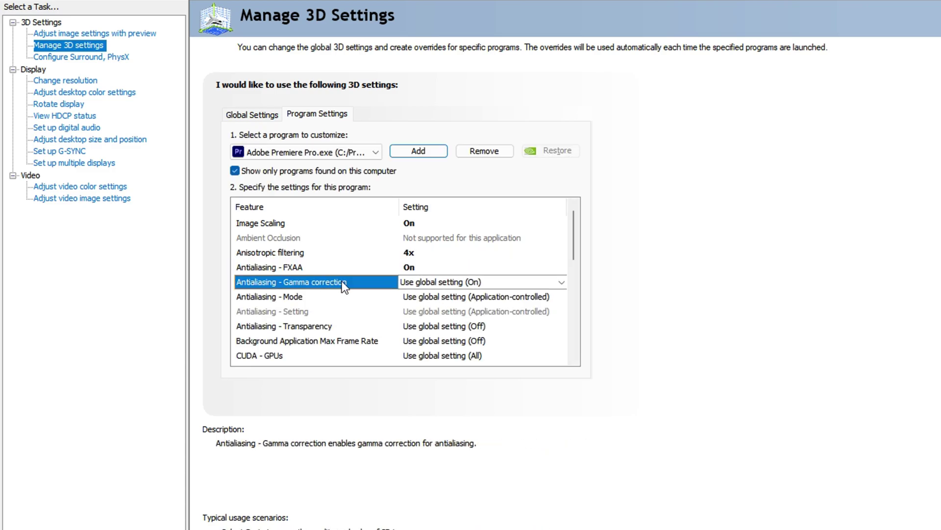
click(338, 296)
scroll(337, 296, down, 1)
click(345, 281)
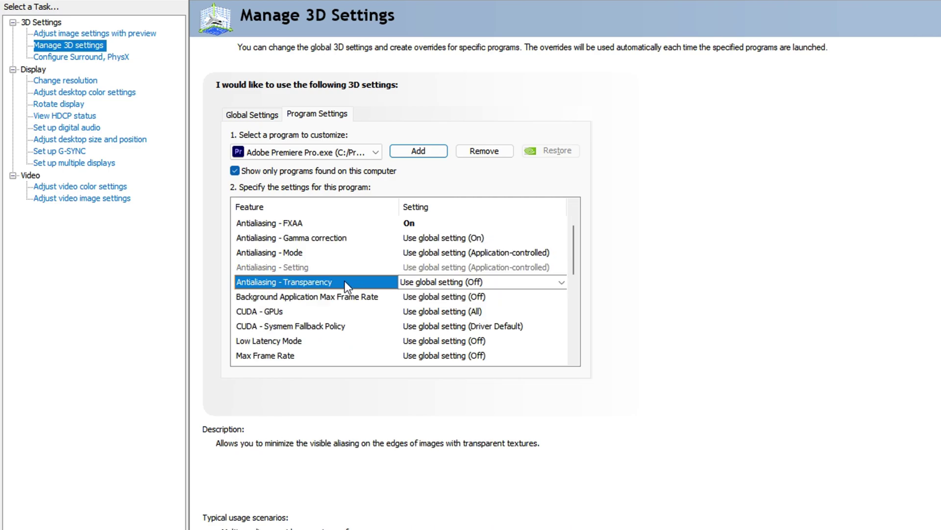
click(343, 299)
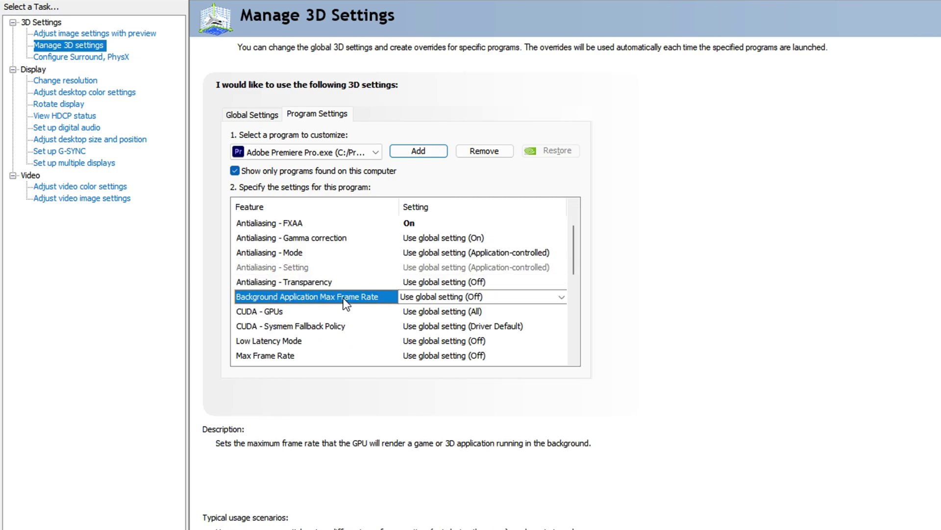
click(272, 312)
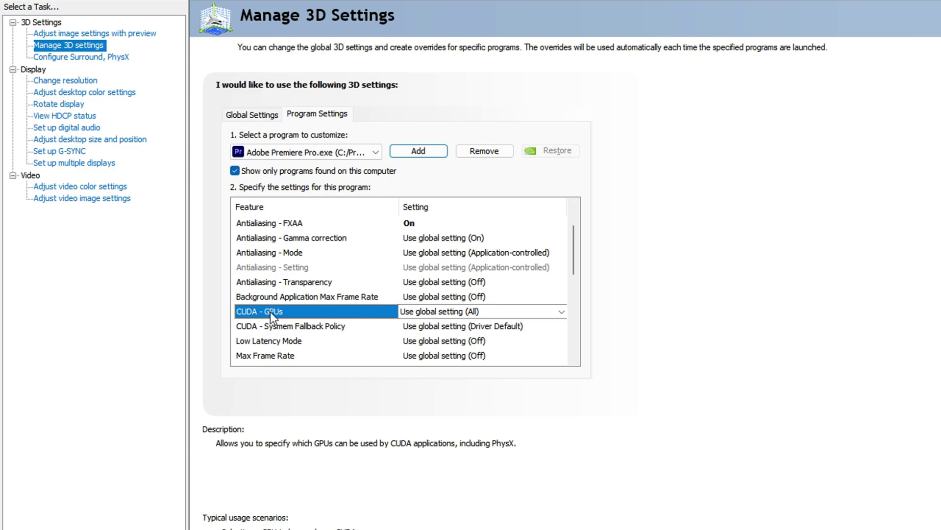
click(431, 311)
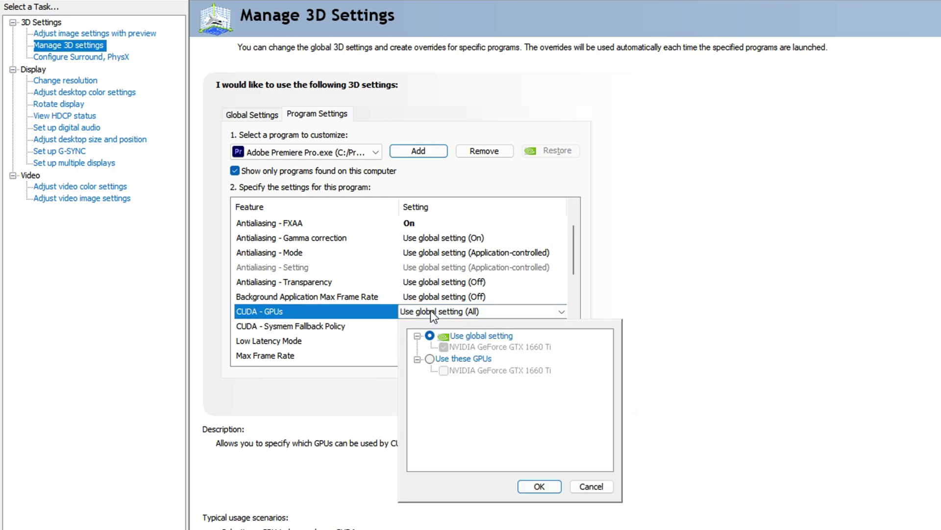
click(441, 359)
click(501, 373)
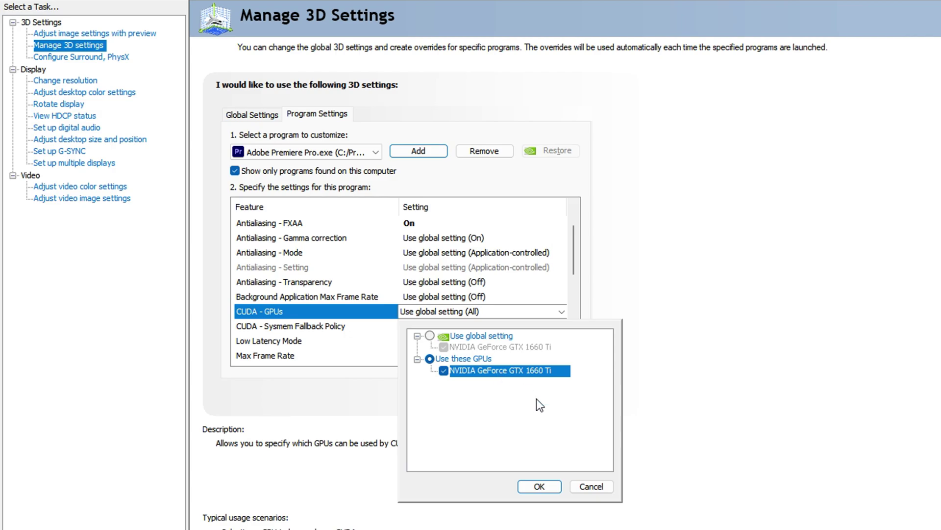
click(539, 486)
Set the CUDA Sysmem Fallback Policy to Driver Default
scroll(318, 294, down, 2)
click(298, 287)
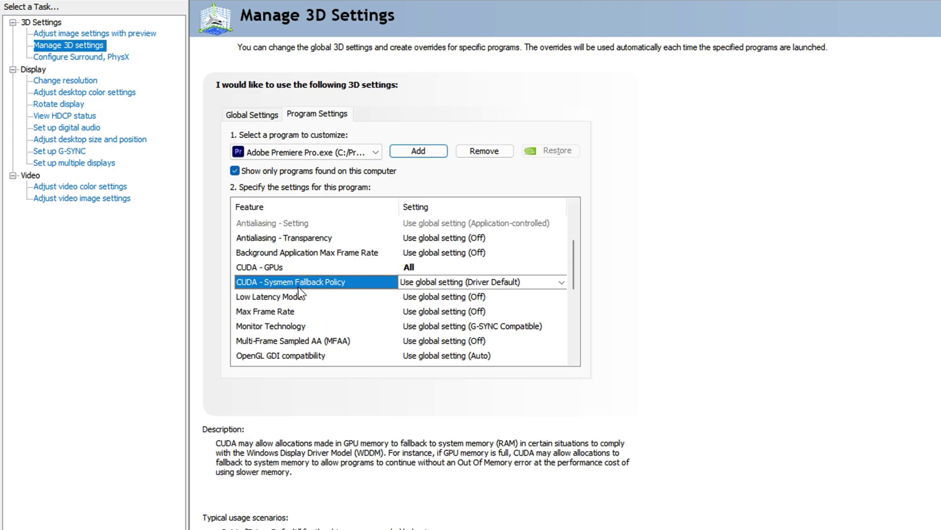
click(441, 282)
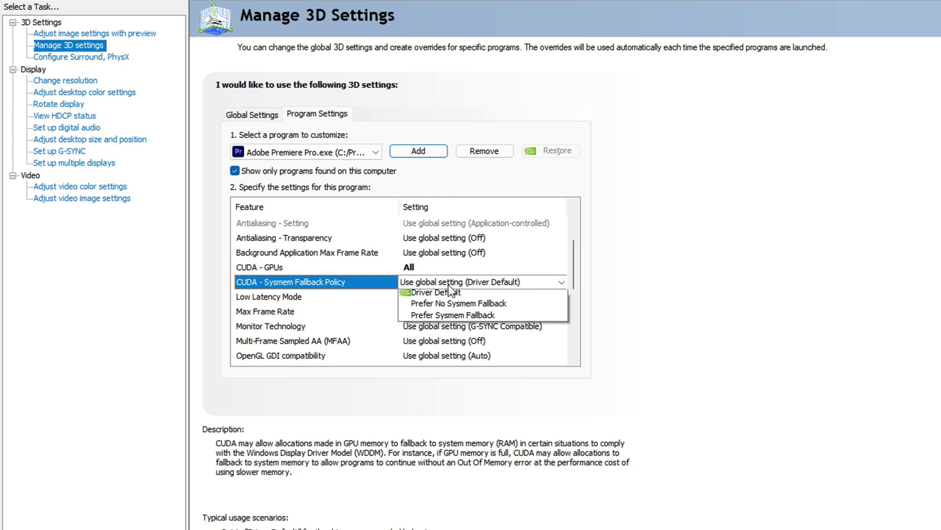
click(451, 307)
Cap the Max Frame Rate at 1000 FPS
scroll(452, 304, up, 2)
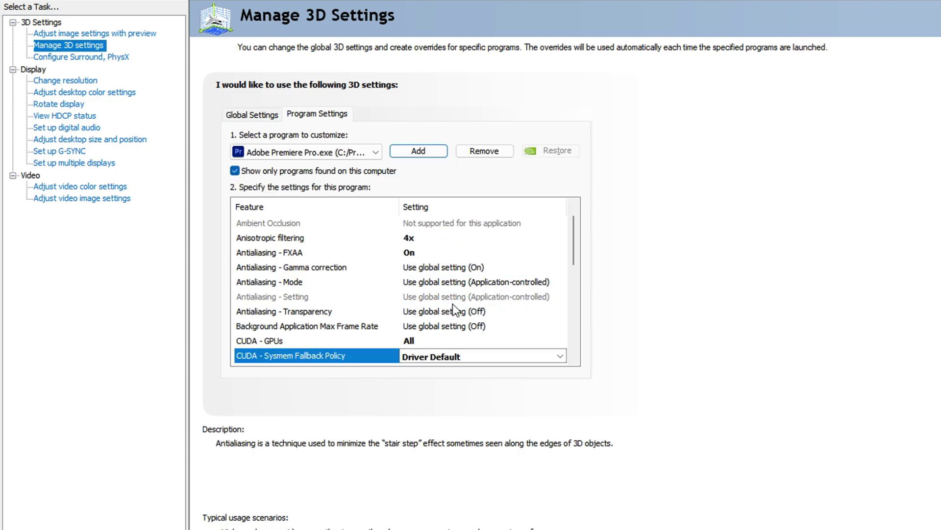
scroll(343, 299, down, 2)
click(330, 283)
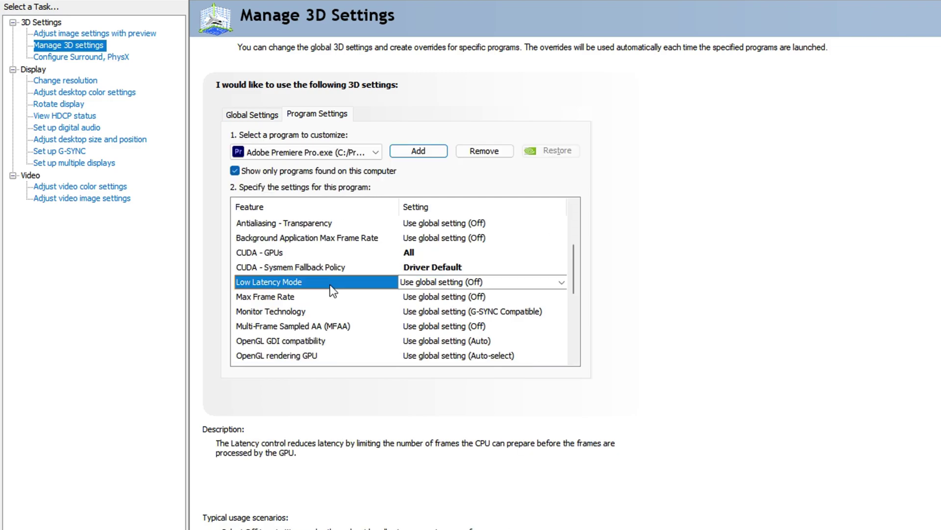
click(327, 297)
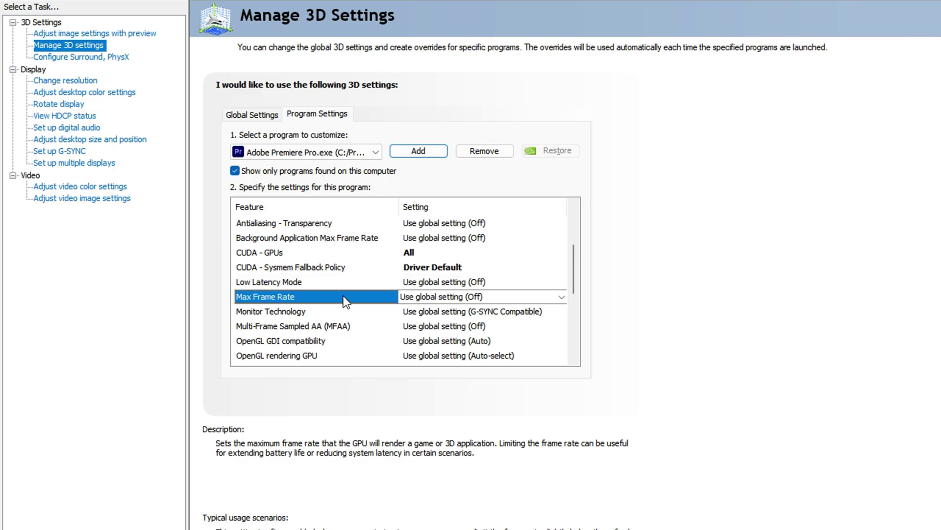
click(463, 296)
click(425, 374)
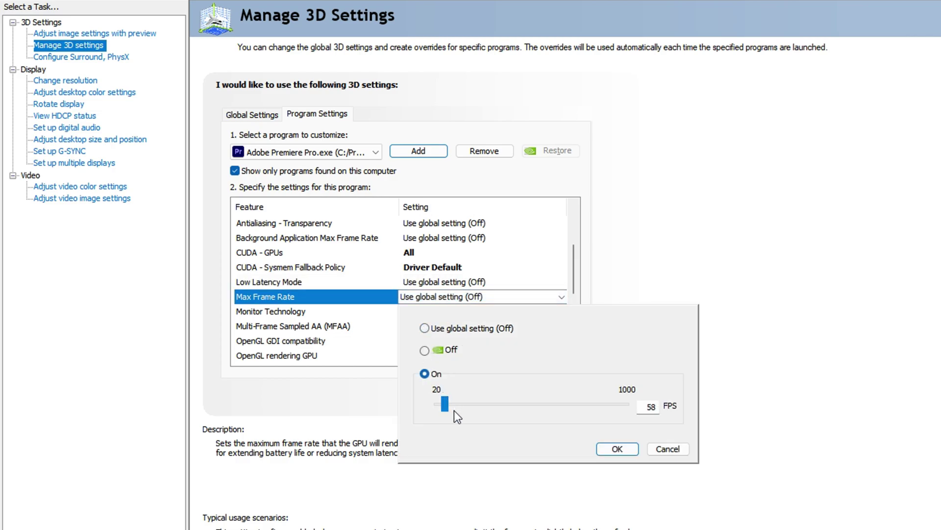
drag(445, 404, 678, 409)
click(615, 448)
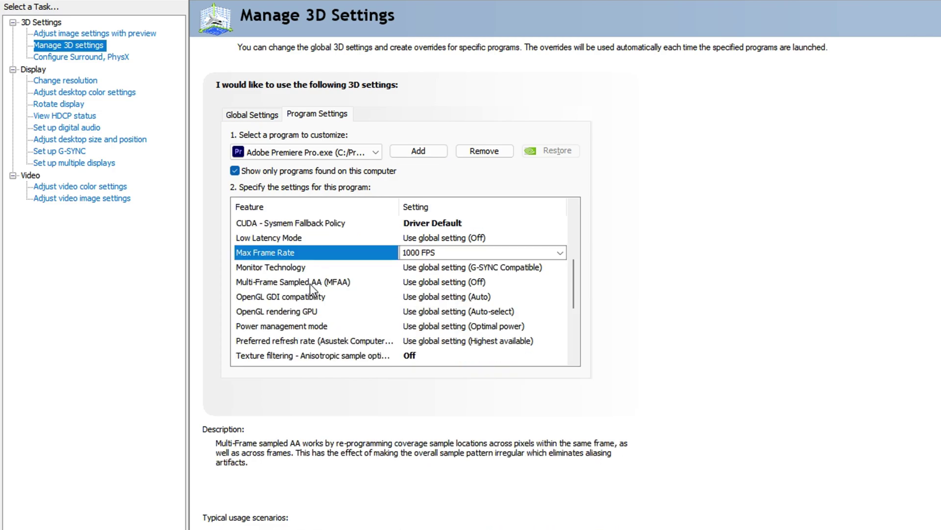
Turn Multi-Frame Sampled AA (MFAA) on
click(344, 283)
click(438, 286)
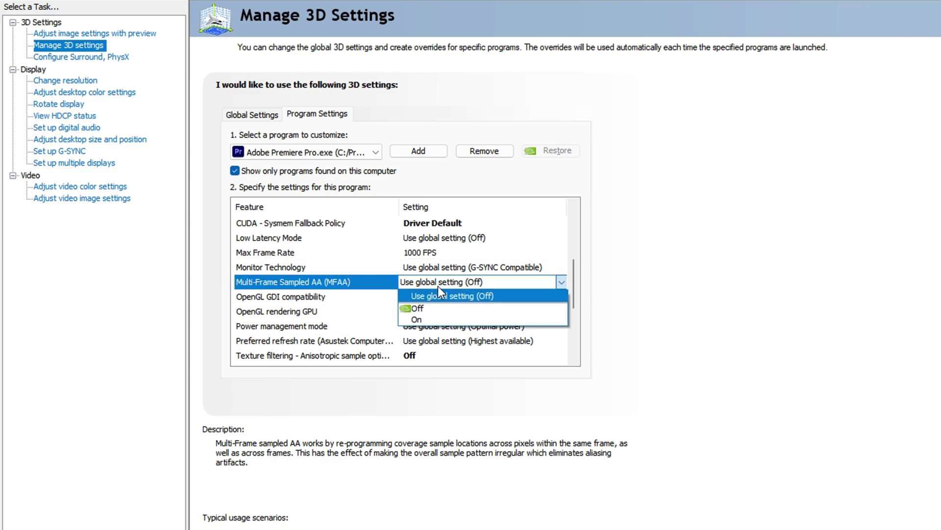
click(435, 320)
Set OpenGL GDI compatibility to Prefer performance and OpenGL rendering GPU to the GTX 1660 Ti
scroll(435, 322, down, 2)
click(339, 284)
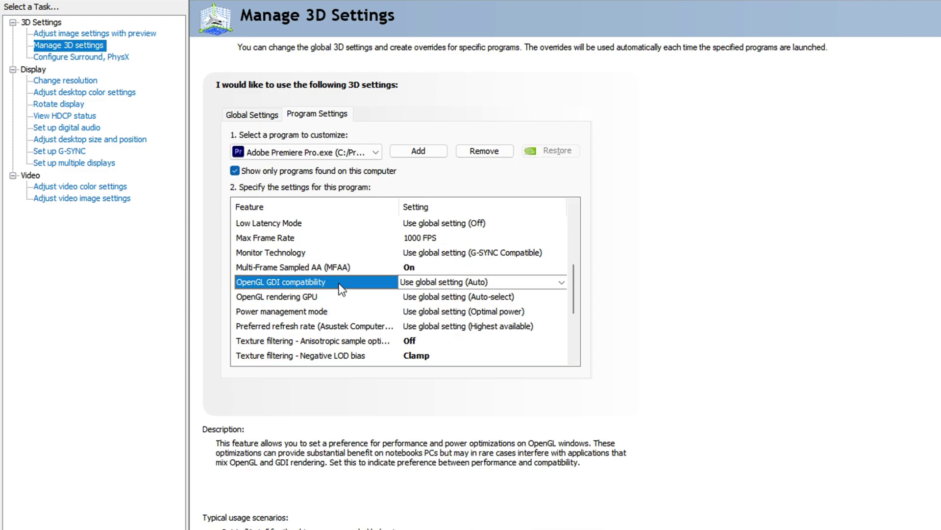
click(445, 281)
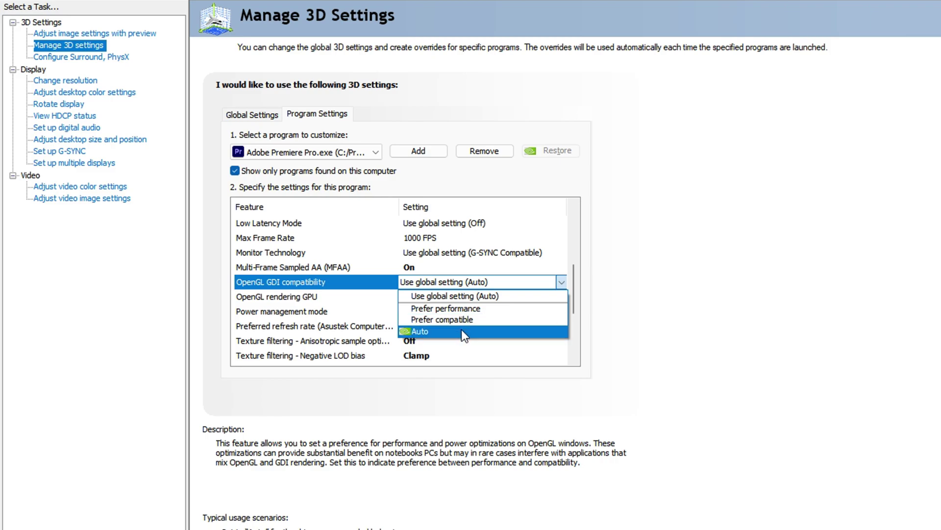
click(445, 308)
click(264, 285)
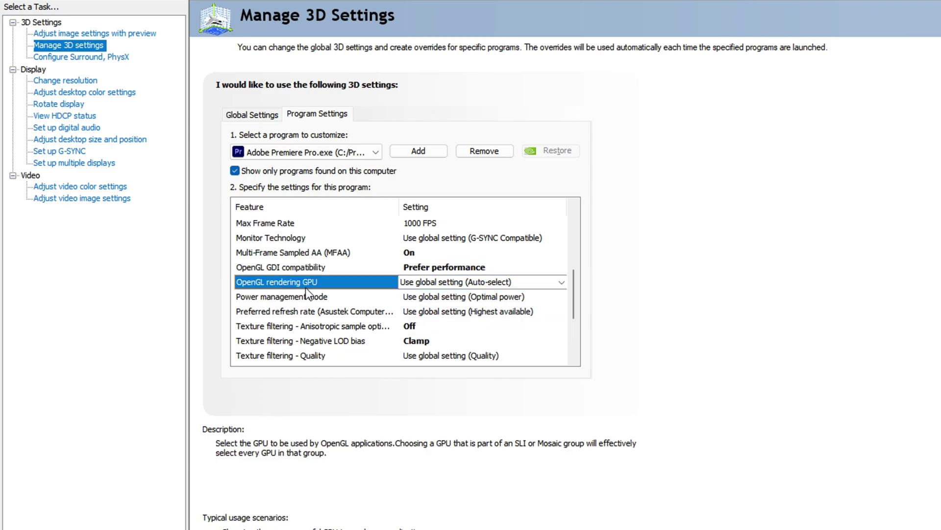
click(417, 283)
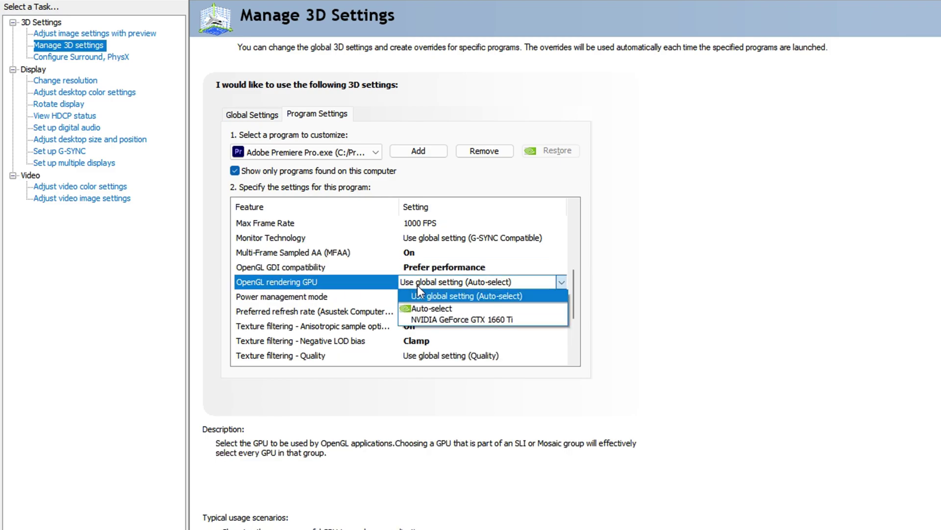
click(479, 320)
click(480, 282)
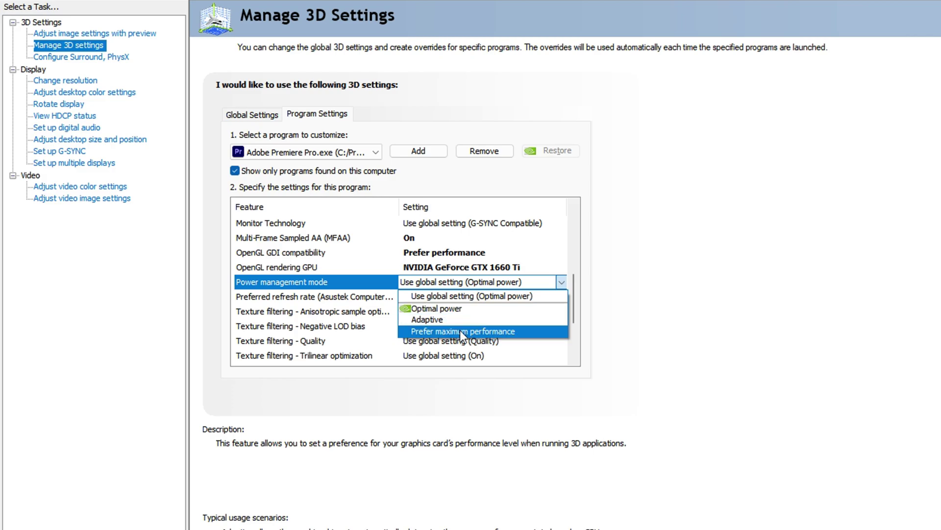
Set power management to Prefer maximum performance, Negative LOD bias Clamp, anisotropic sample optimization On
click(483, 328)
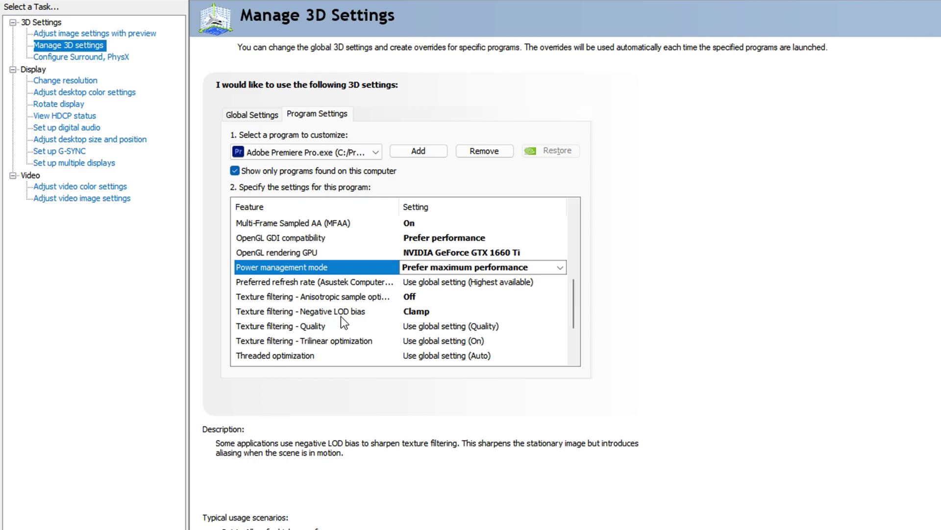
click(423, 311)
click(423, 310)
click(431, 353)
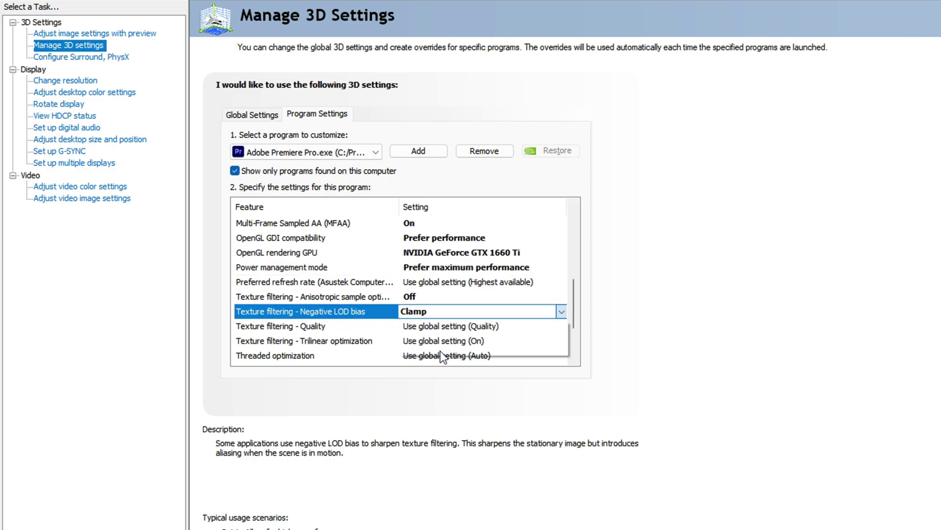
click(328, 298)
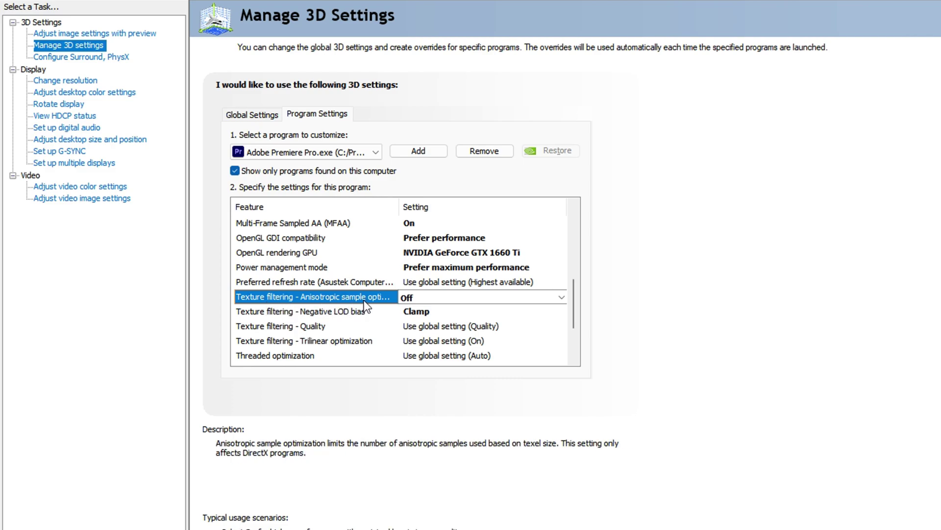
click(478, 297)
click(417, 335)
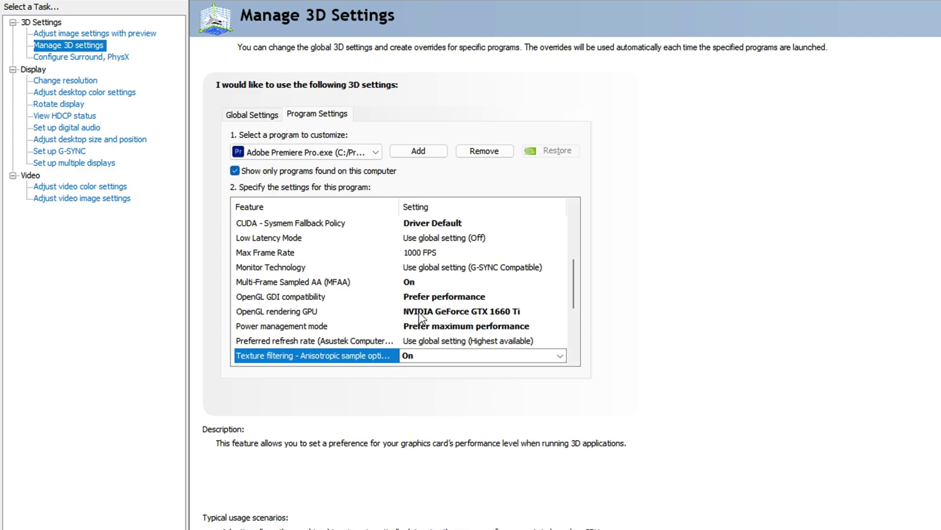
Set Texture filtering - Quality to High performance
scroll(392, 285, down, 3)
click(369, 252)
click(437, 256)
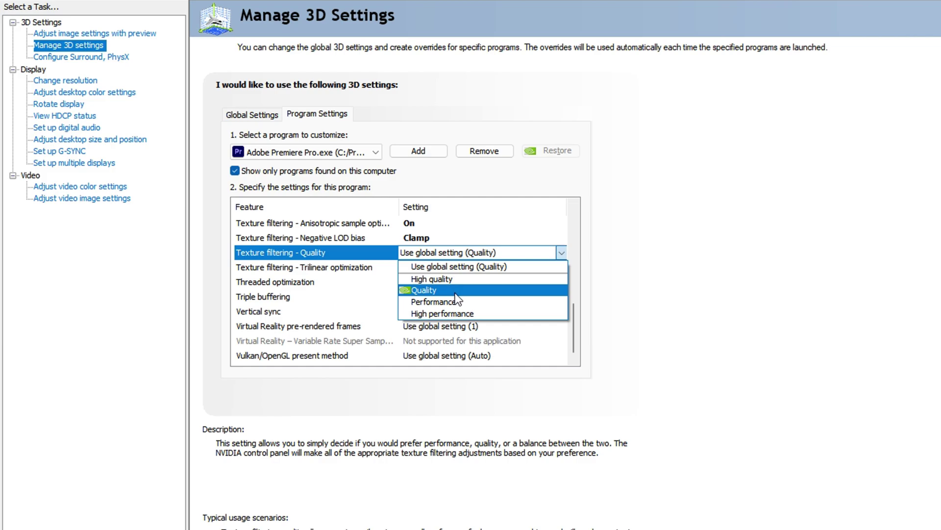
click(455, 316)
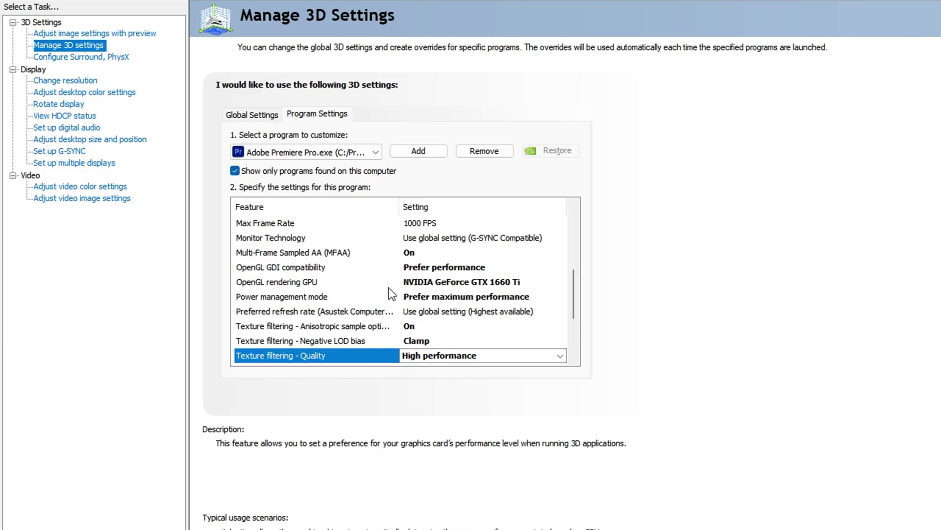
scroll(354, 287, down, 2)
click(354, 283)
Turn trilinear optimization and threaded optimization On
click(407, 283)
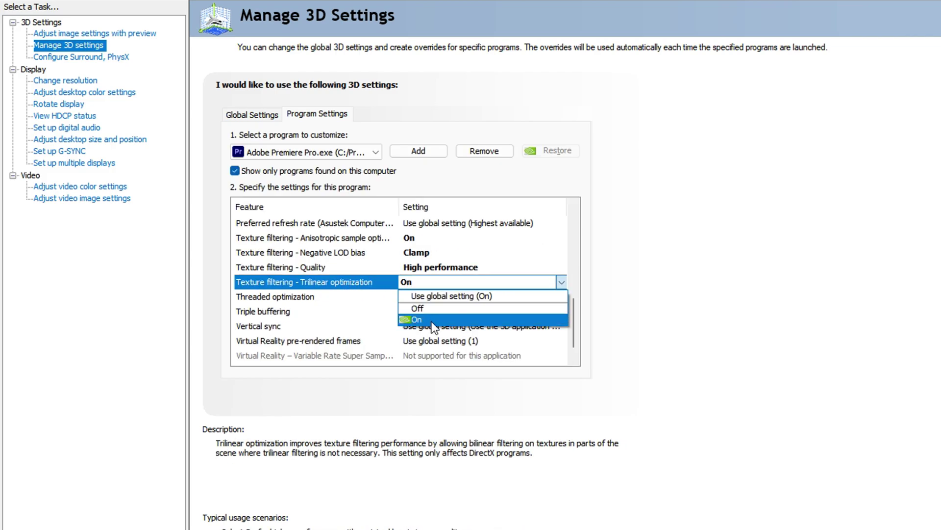
click(431, 319)
scroll(317, 284, down, 1)
click(316, 284)
click(422, 283)
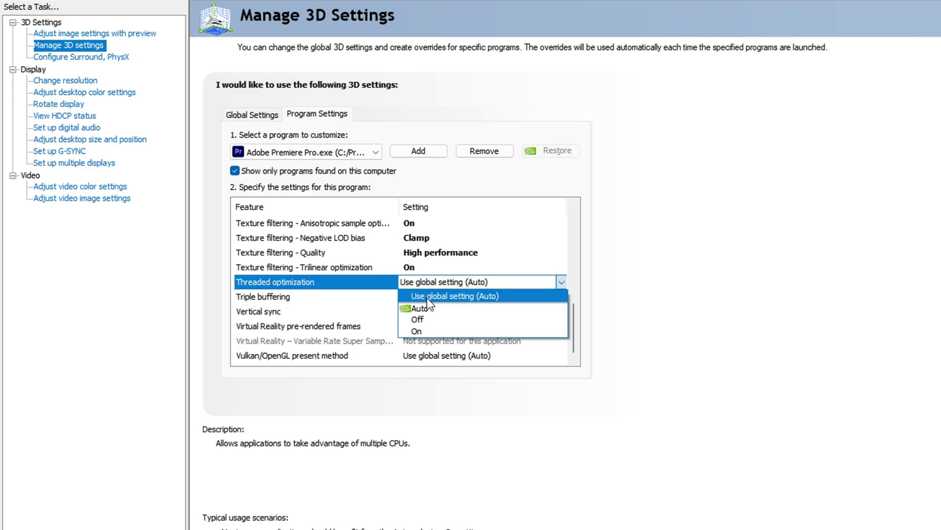
click(439, 329)
scroll(399, 308, down, 2)
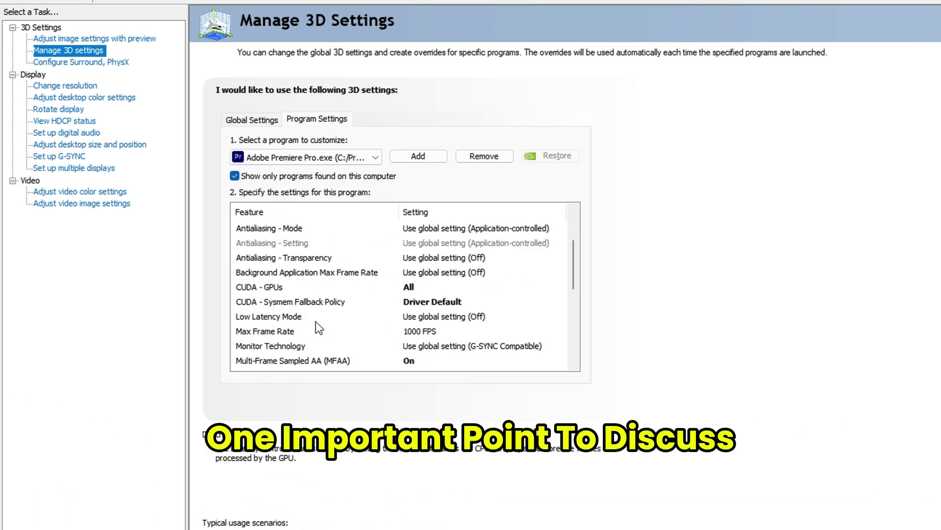
scroll(315, 322, up, 2)
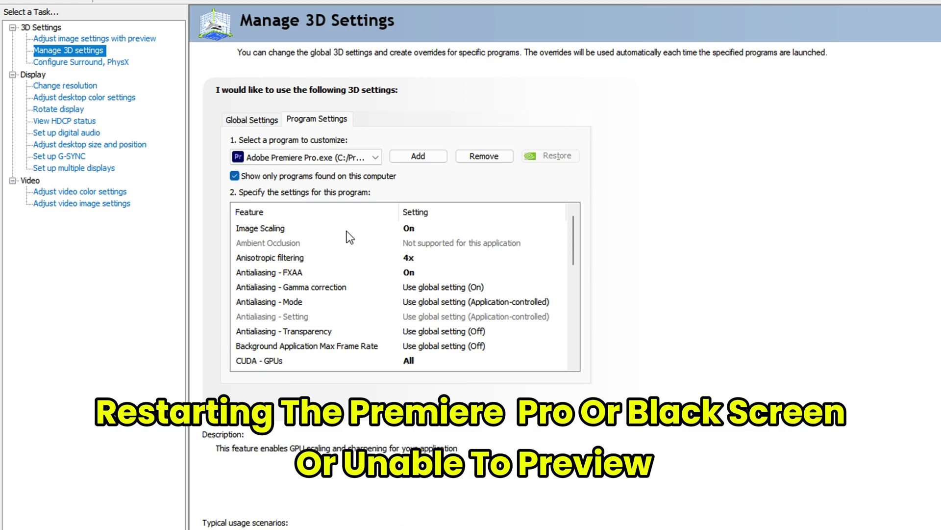
scroll(231, 321, down, 1)
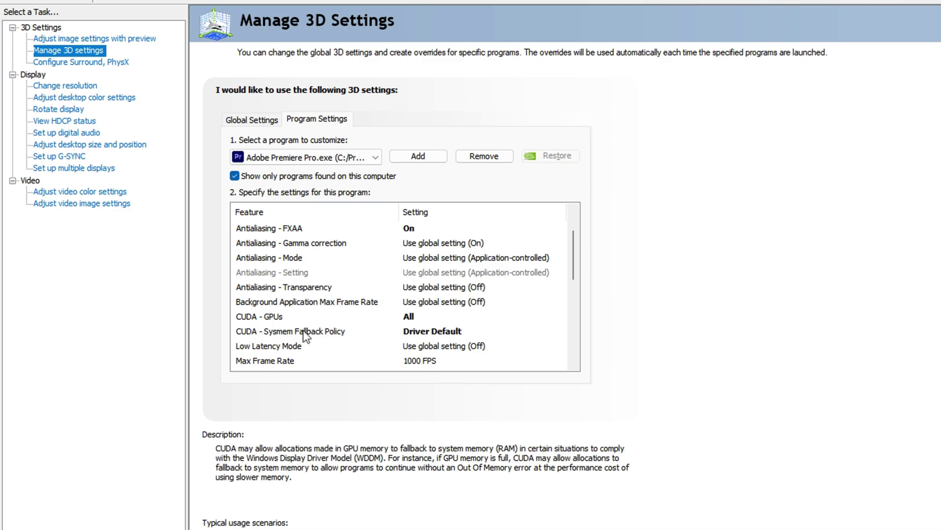
scroll(428, 328, down, 2)
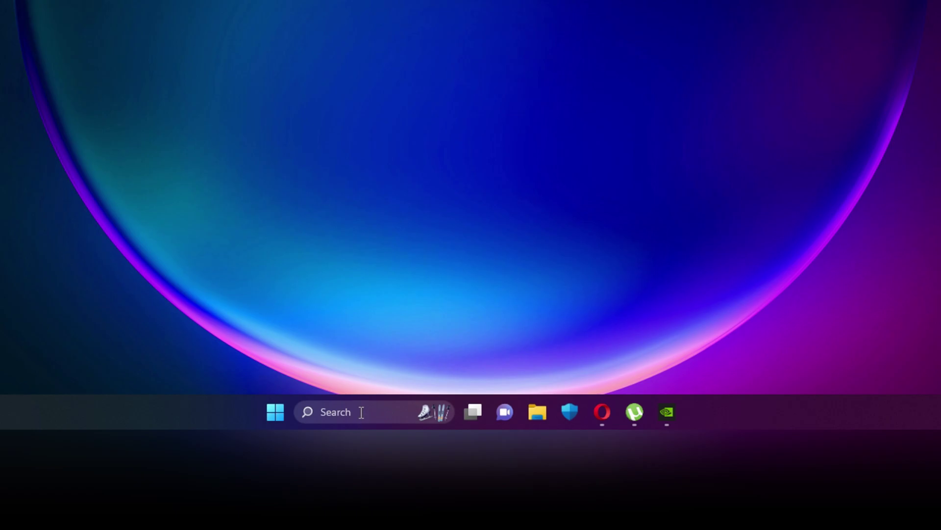
click(362, 409)
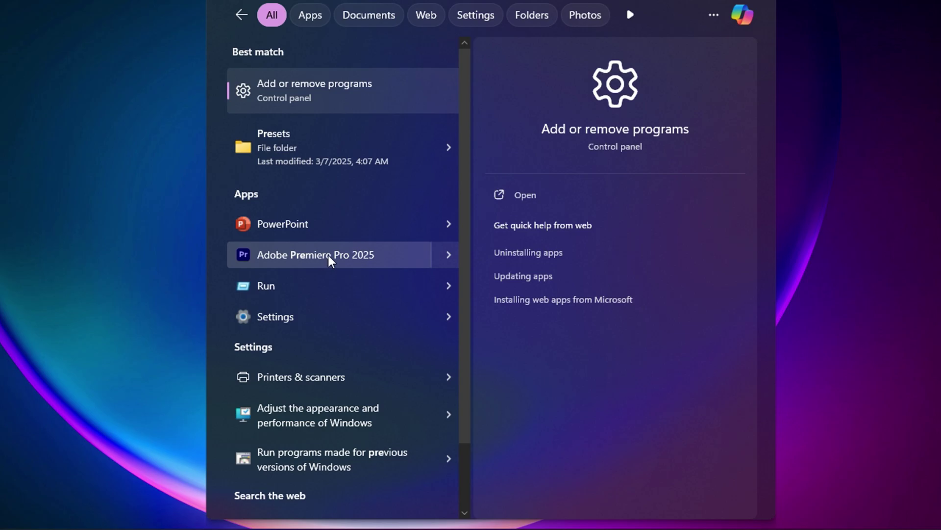
Launch Adobe Premiere Pro 2025 from the search results, opening the Test project
click(343, 259)
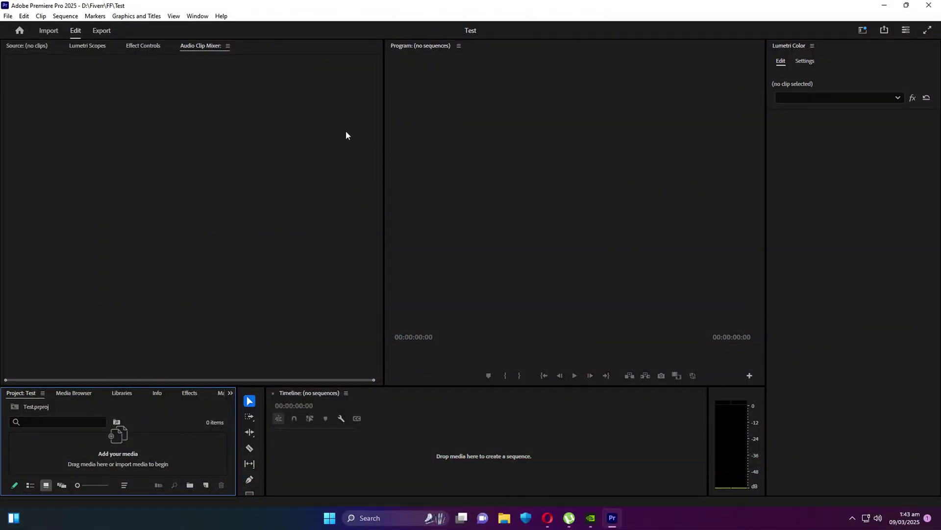
Verify H264/HEVC hardware decoding and encoding in Media preferences, then view the Memory page
click(23, 15)
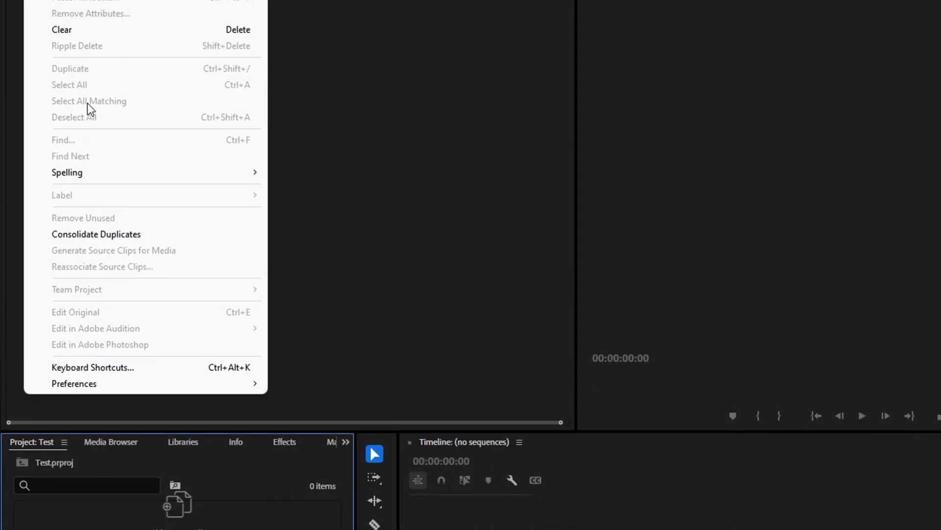
mouse_move(175, 378)
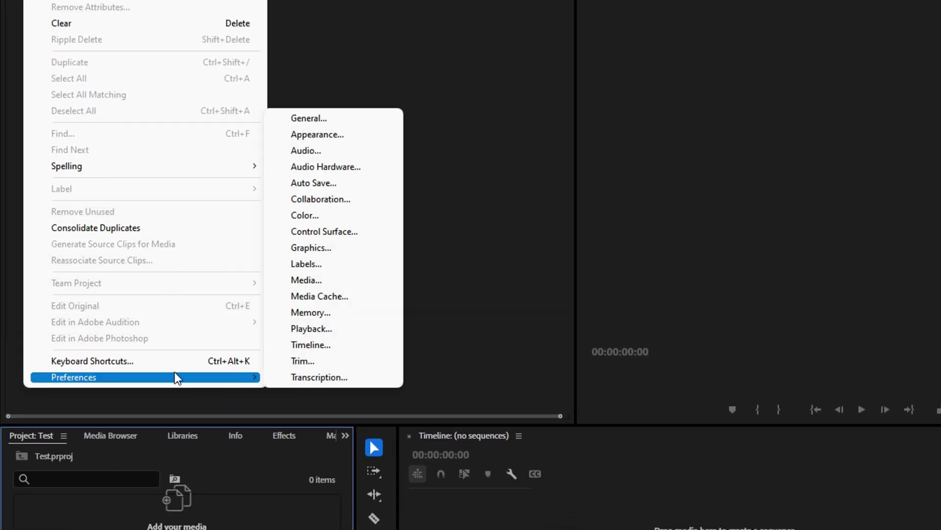
click(363, 120)
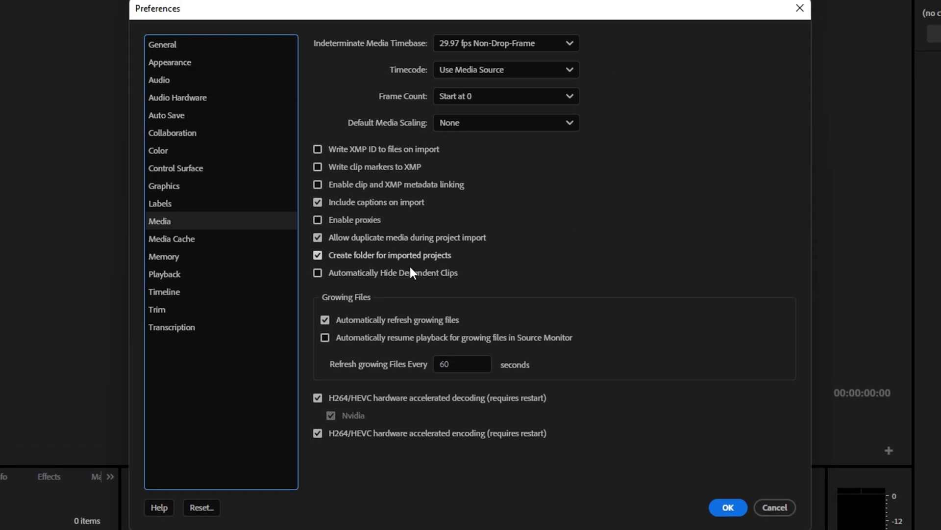
mouse_move(331, 405)
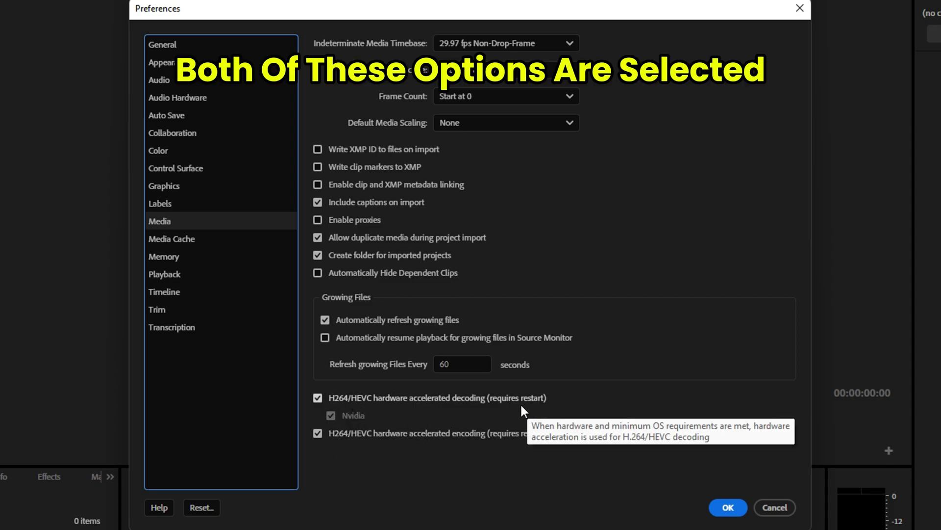
mouse_move(478, 441)
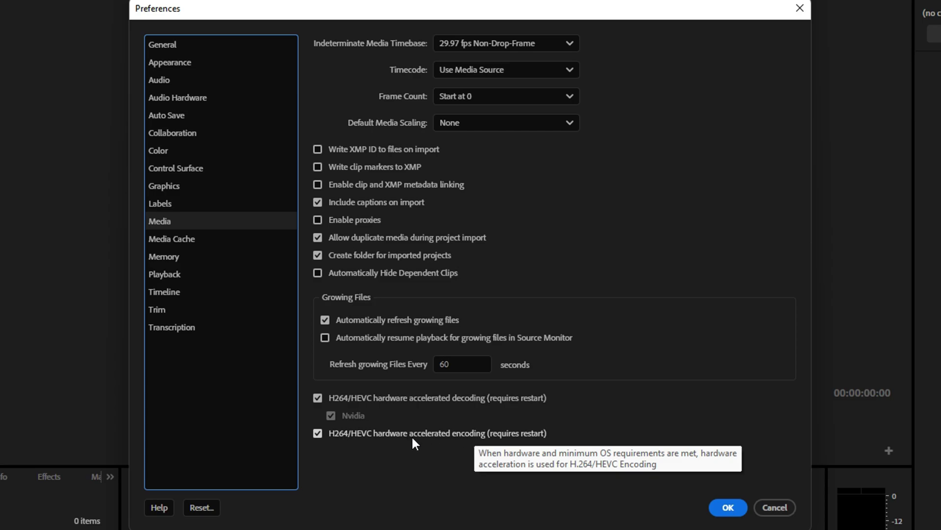
click(225, 257)
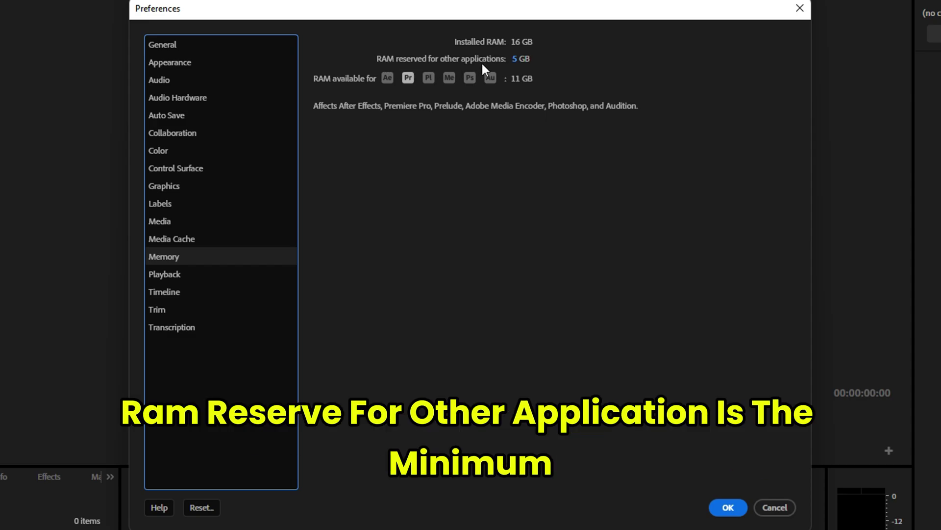
Reserve 4 GB RAM for other applications, leaving 12 GB for Adobe, and confirm with OK
drag(515, 64, 434, 75)
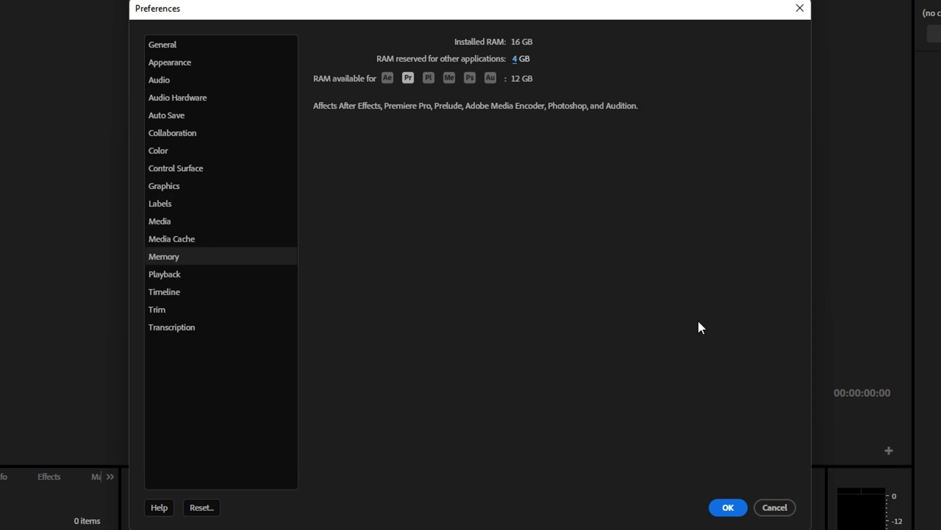
click(730, 508)
Set the Test project's renderer to Mercury Playback Engine GPU Acceleration (CUDA) in Project Settings > General
click(11, 24)
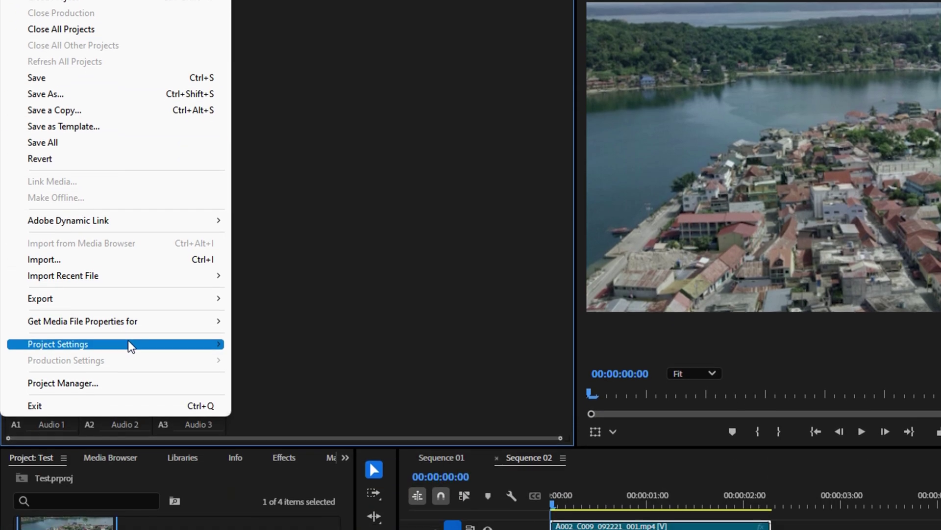
mouse_move(129, 475)
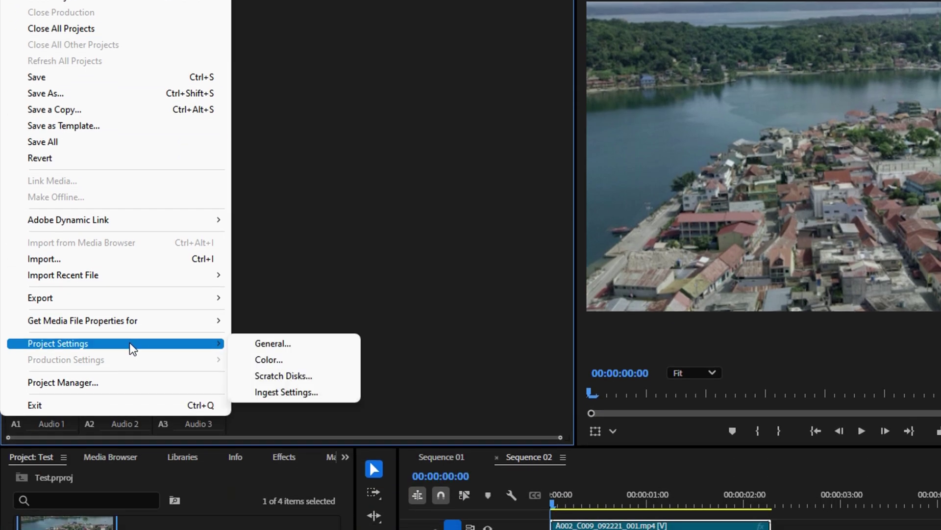
click(314, 343)
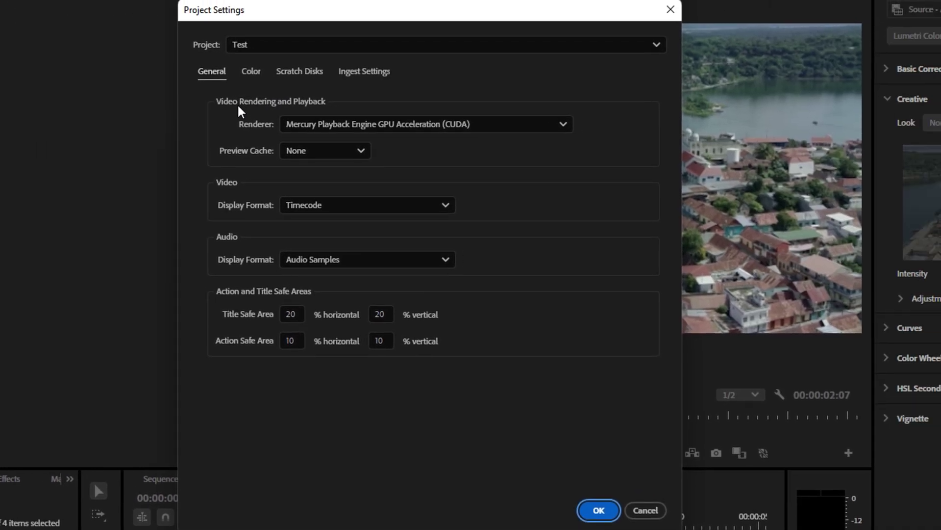
click(348, 128)
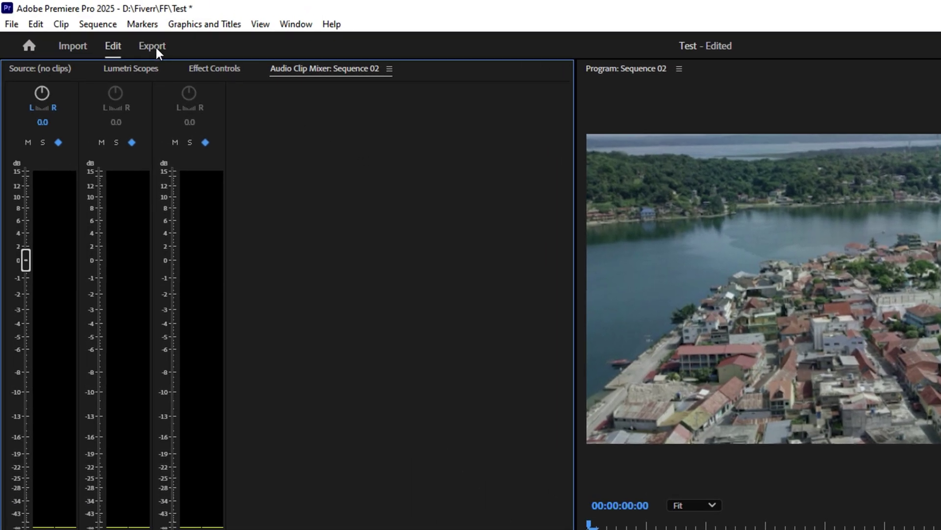
In the Sequence 02 export video options, enable Use Maximum Render Quality and Render at Maximum Depth
click(153, 46)
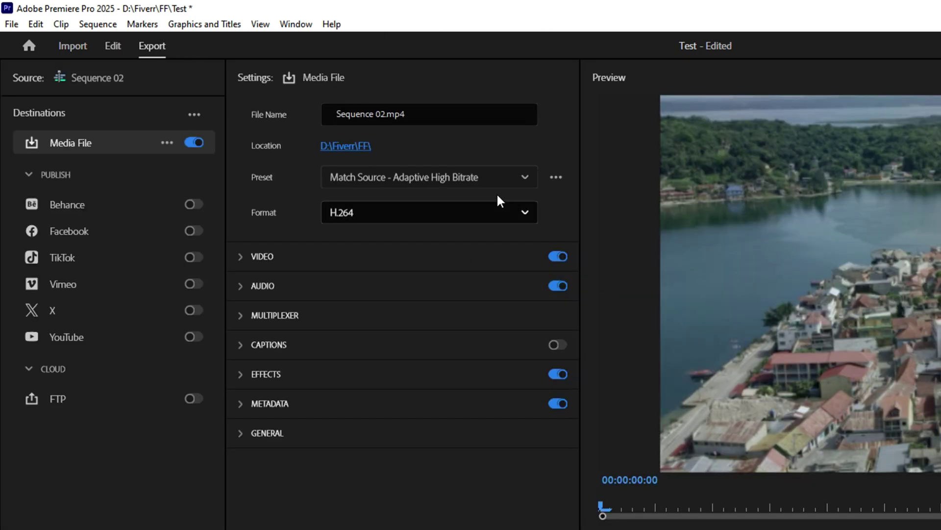
click(242, 265)
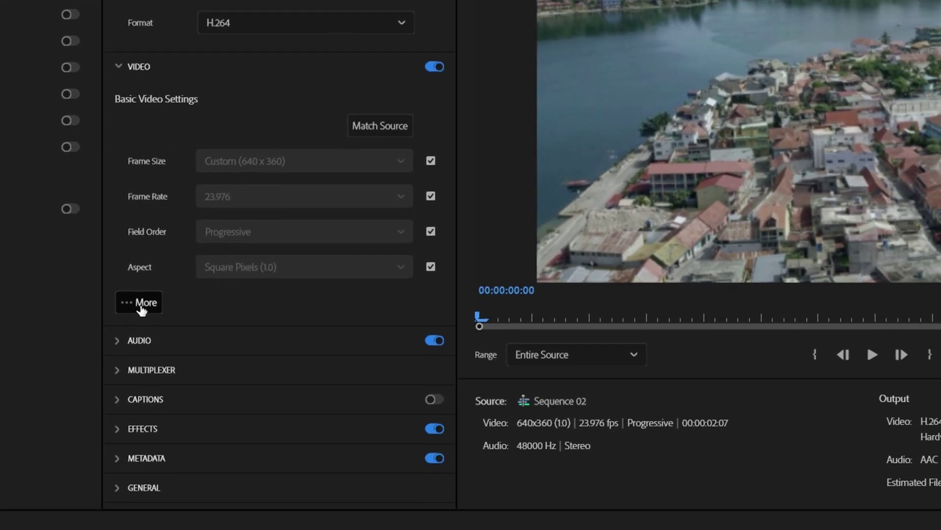
click(144, 304)
scroll(288, 314, down, 1)
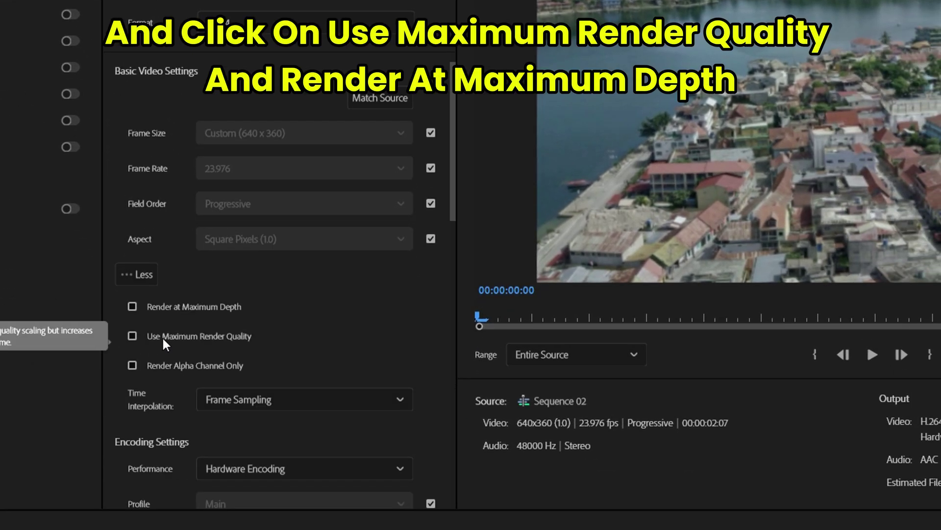
click(166, 338)
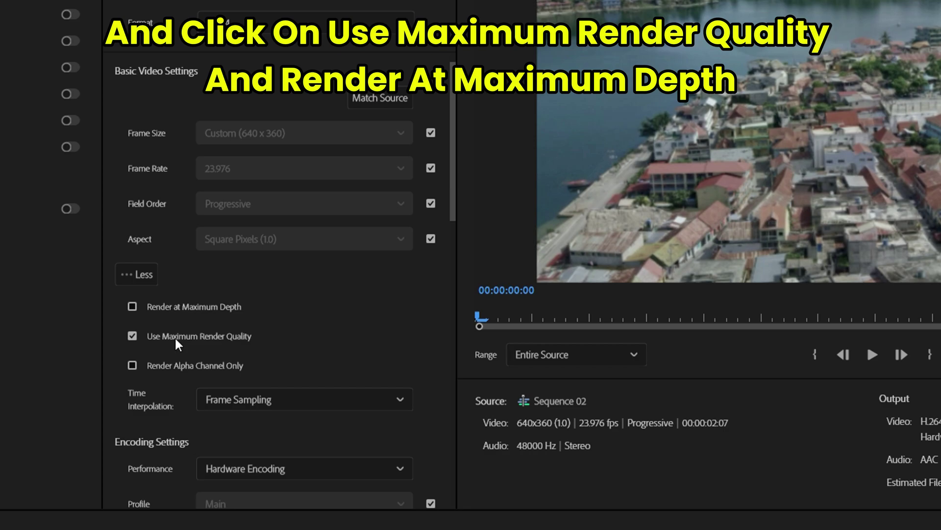
click(132, 308)
Set the export's encoding Performance to Hardware Encoding
scroll(306, 292, down, 2)
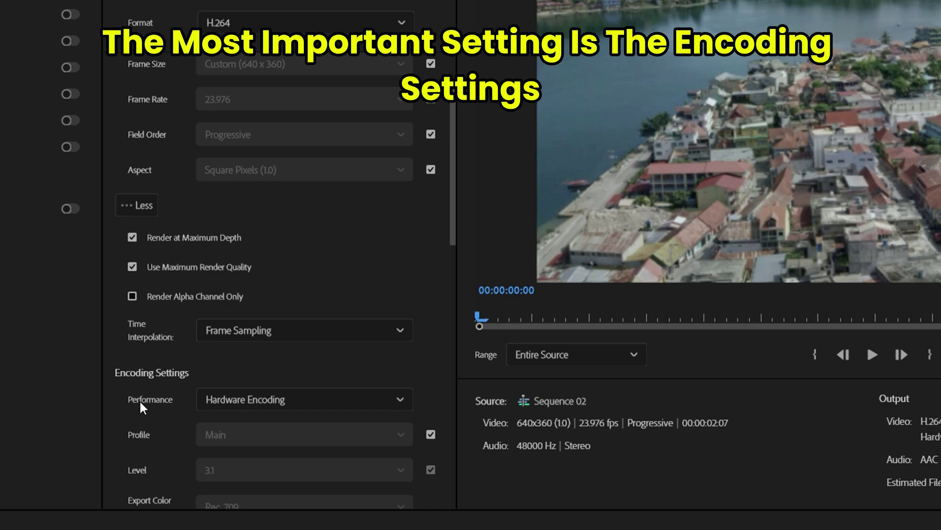
click(280, 400)
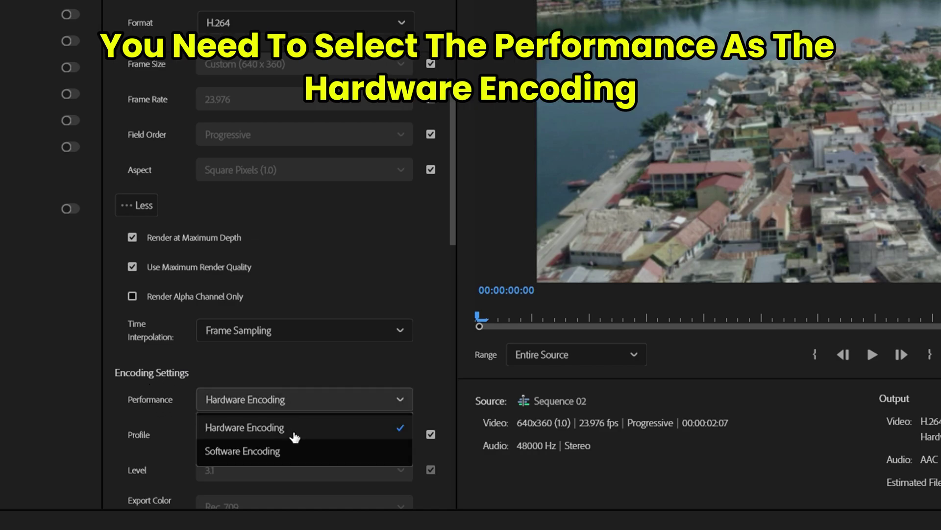
click(294, 437)
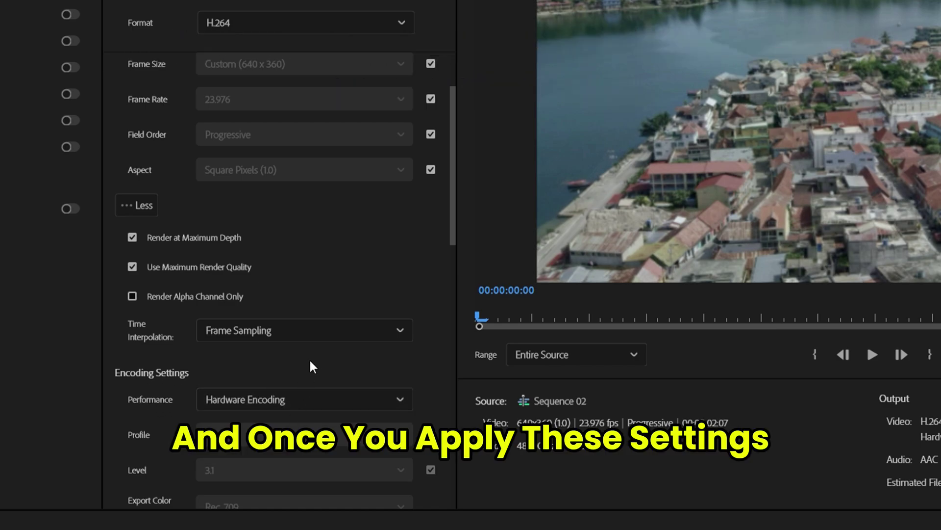